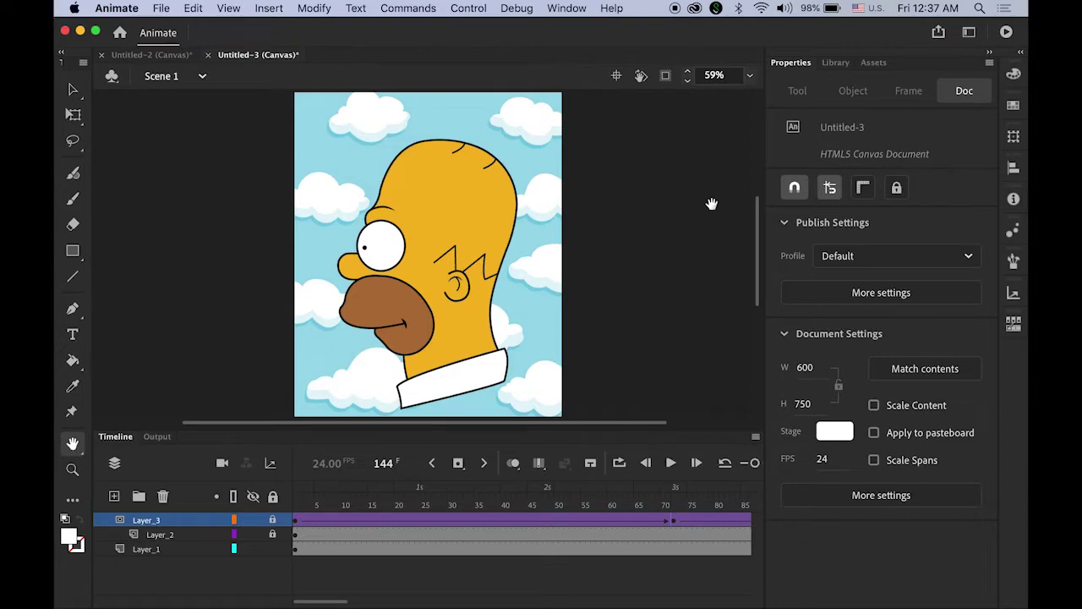
Step: Preview the Homer animation in the browser with Cmd+Enter
key(super+Return)
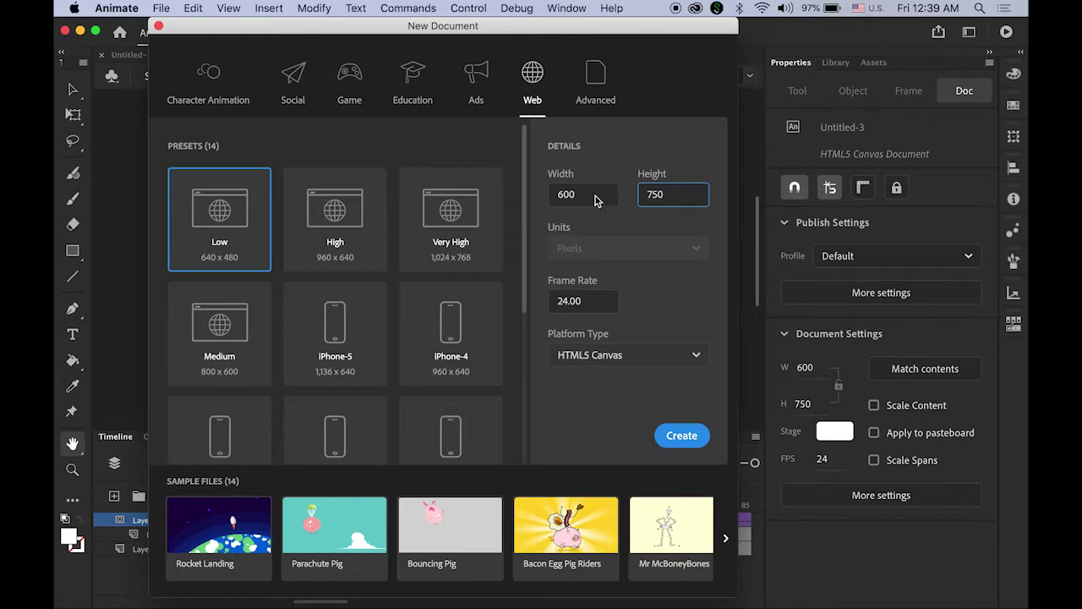
Step: Create a 600 × 750, 24 fps HTML5 Canvas document and fit its stage in view
drag(596, 194, 541, 195)
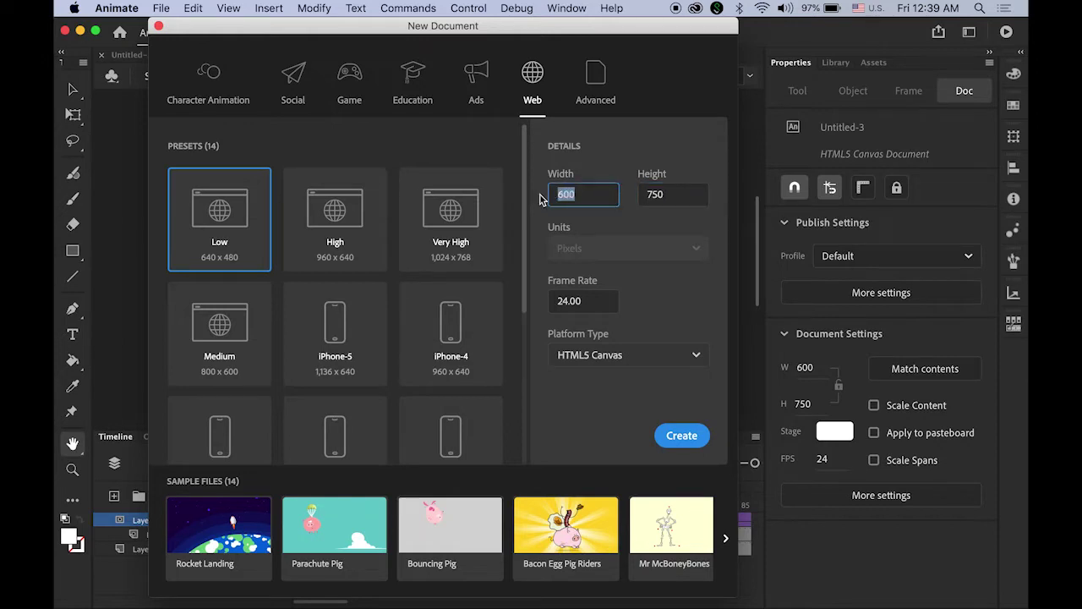
click(673, 194)
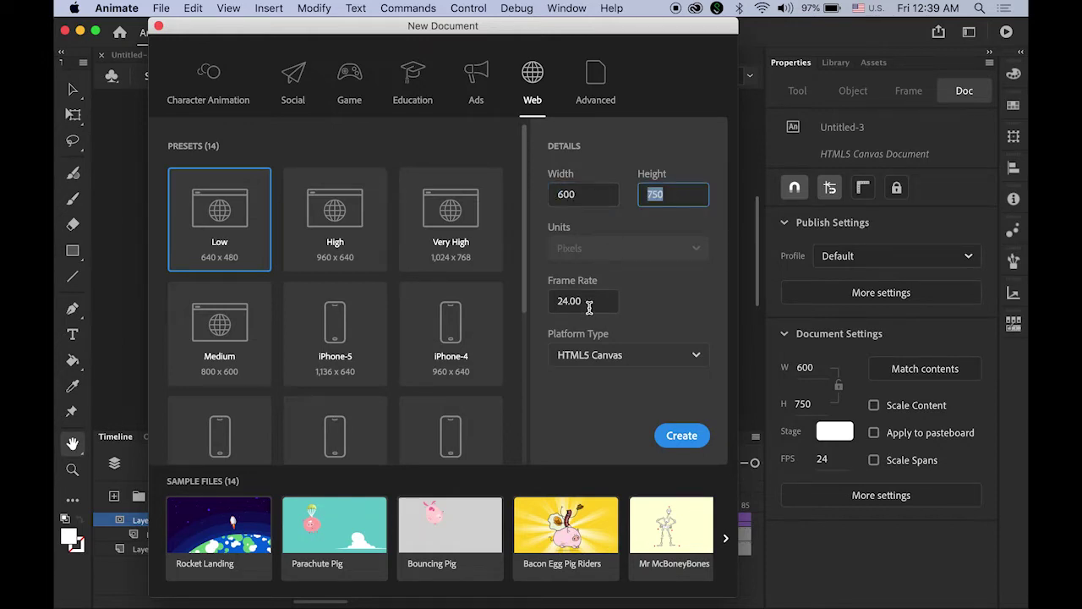
drag(583, 301, 524, 307)
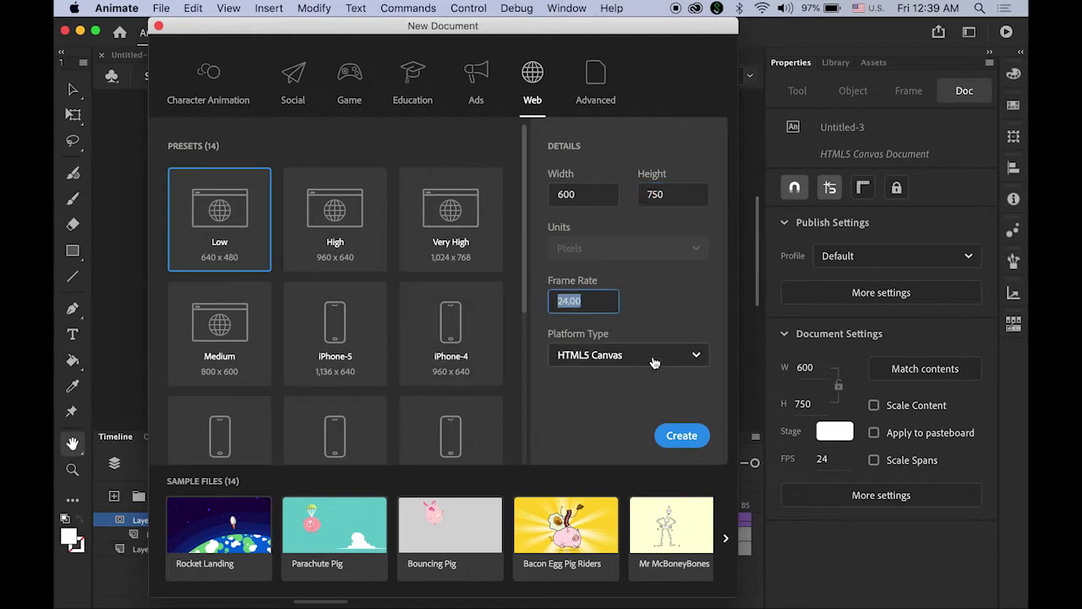
click(684, 358)
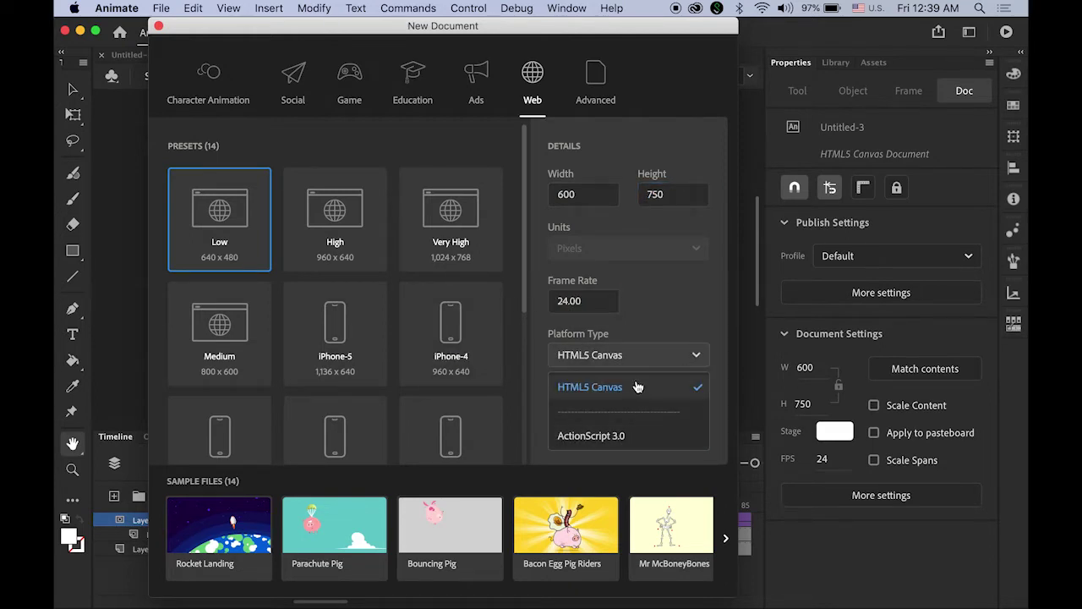
click(604, 389)
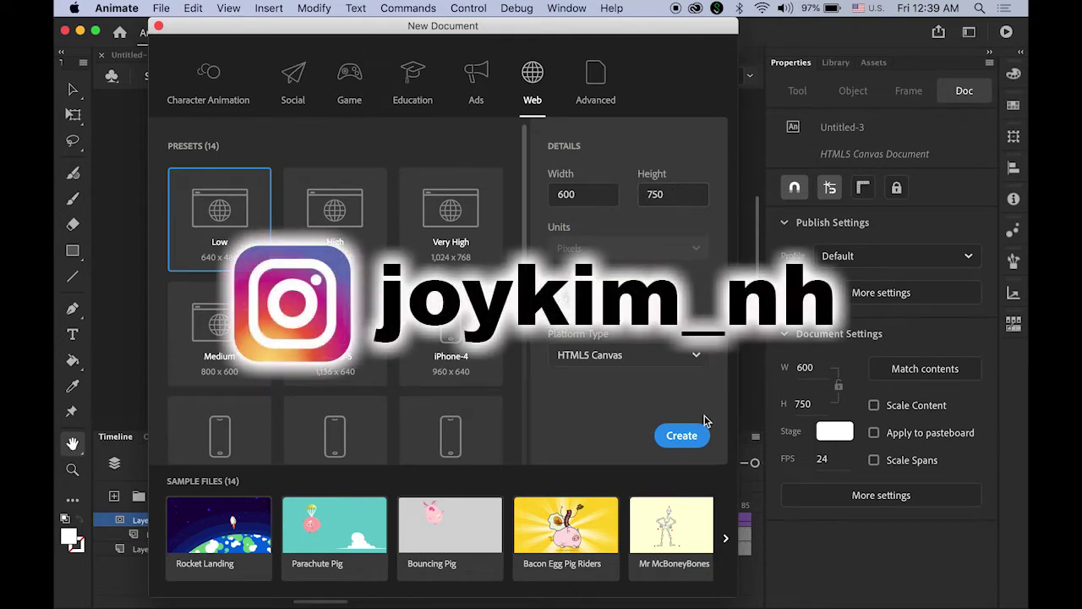
click(682, 436)
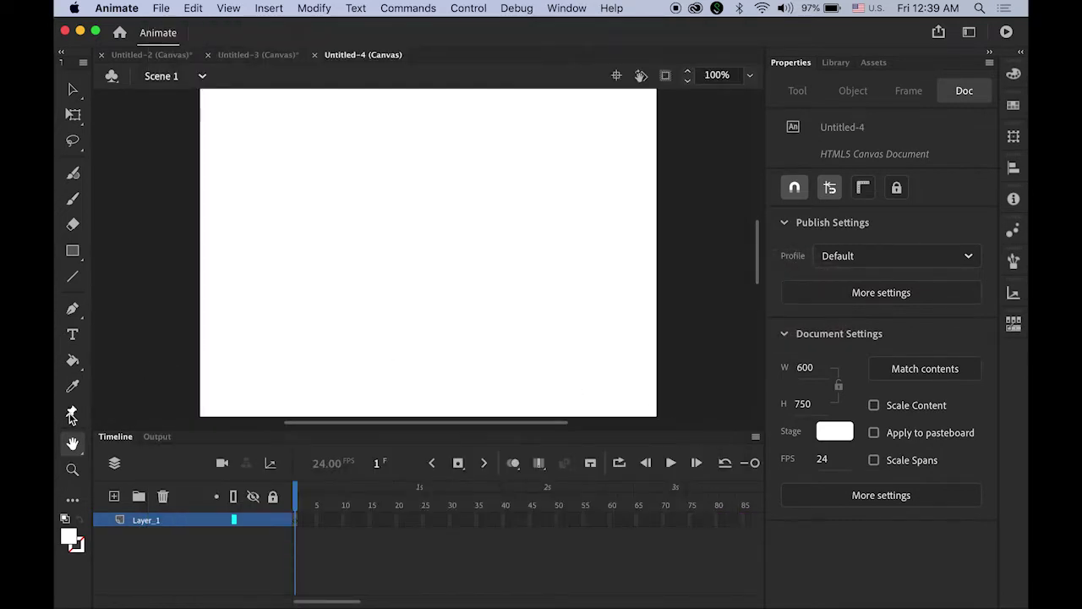
double_click(73, 447)
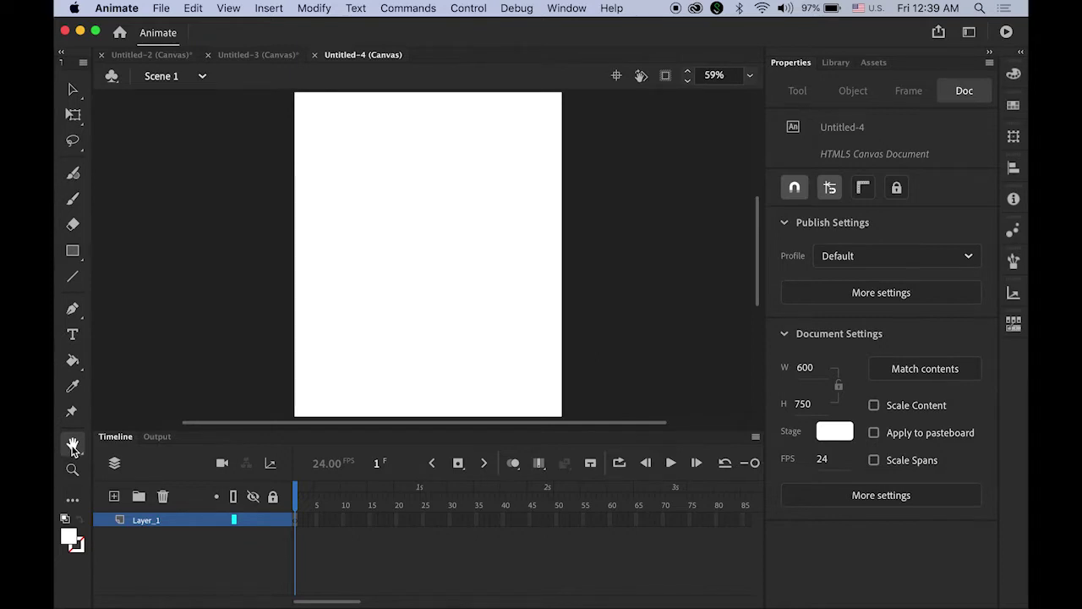
mouse_move(96, 606)
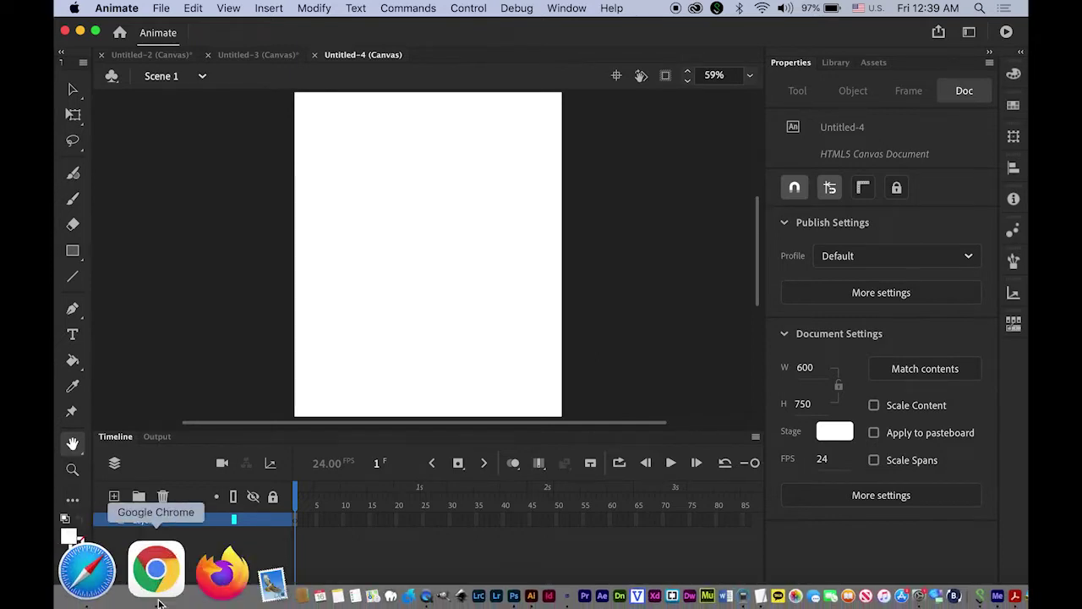
Step: In Photoshop's homer.psd, hide and reshow the X-ray Homer layer to compare the images
click(417, 577)
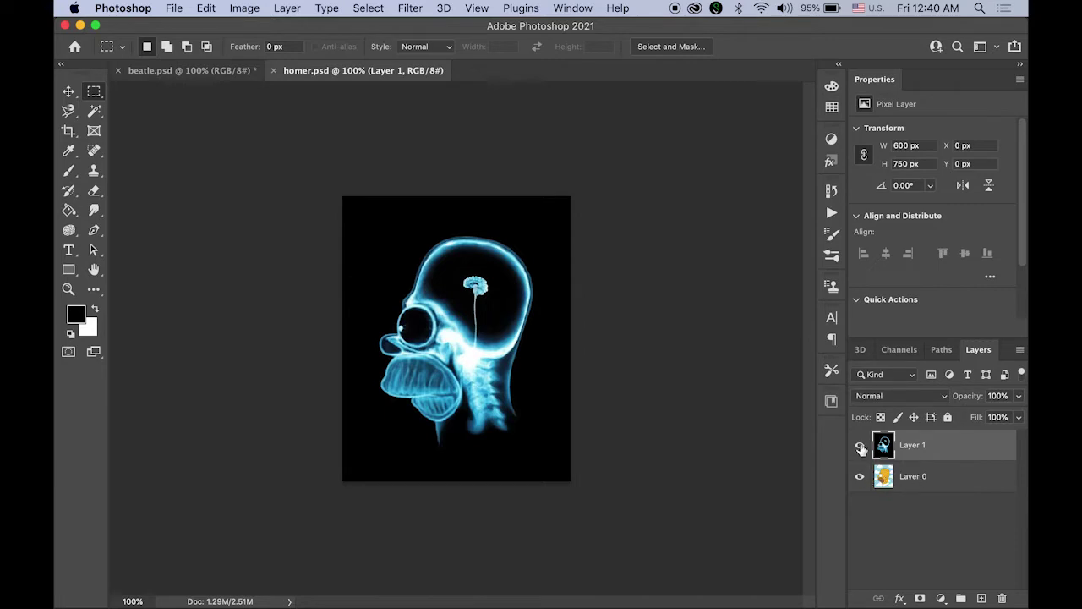
click(860, 447)
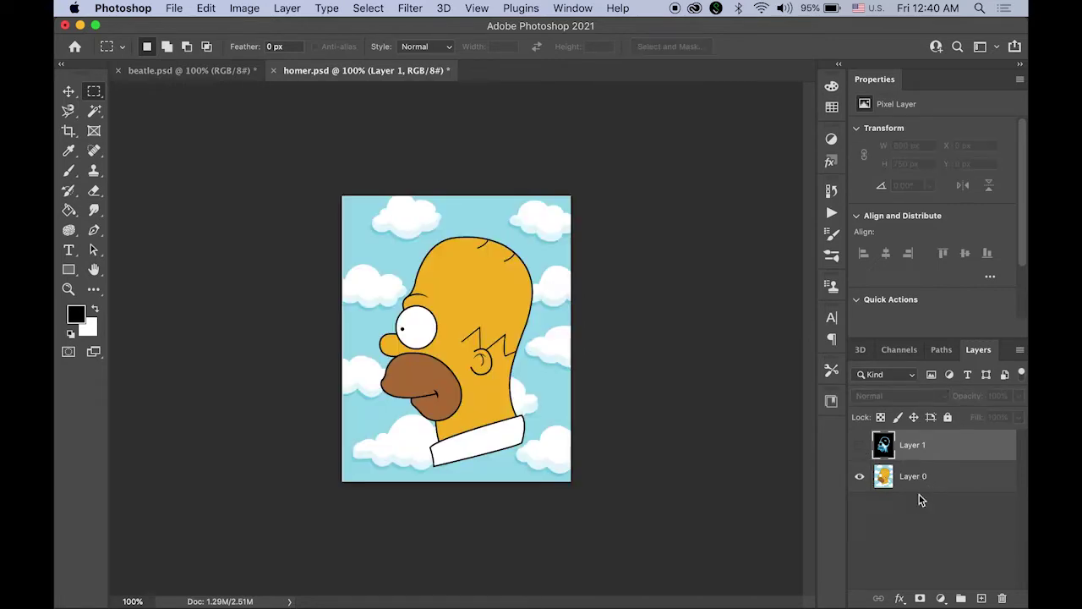
click(860, 446)
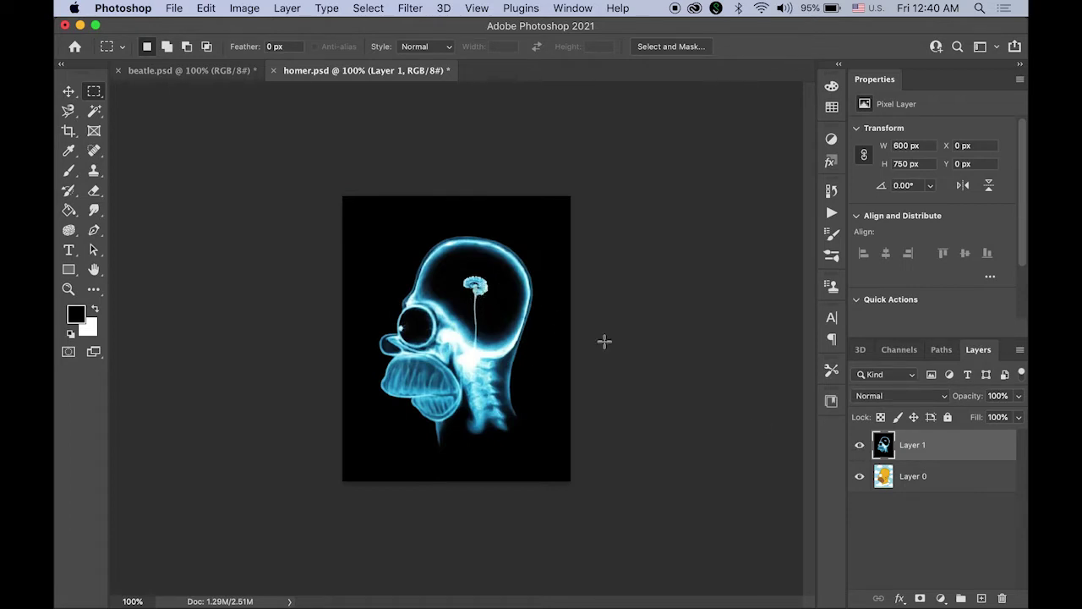
Step: Select all of Layer 0, copy the normal Homer image, and return to Animate
click(945, 483)
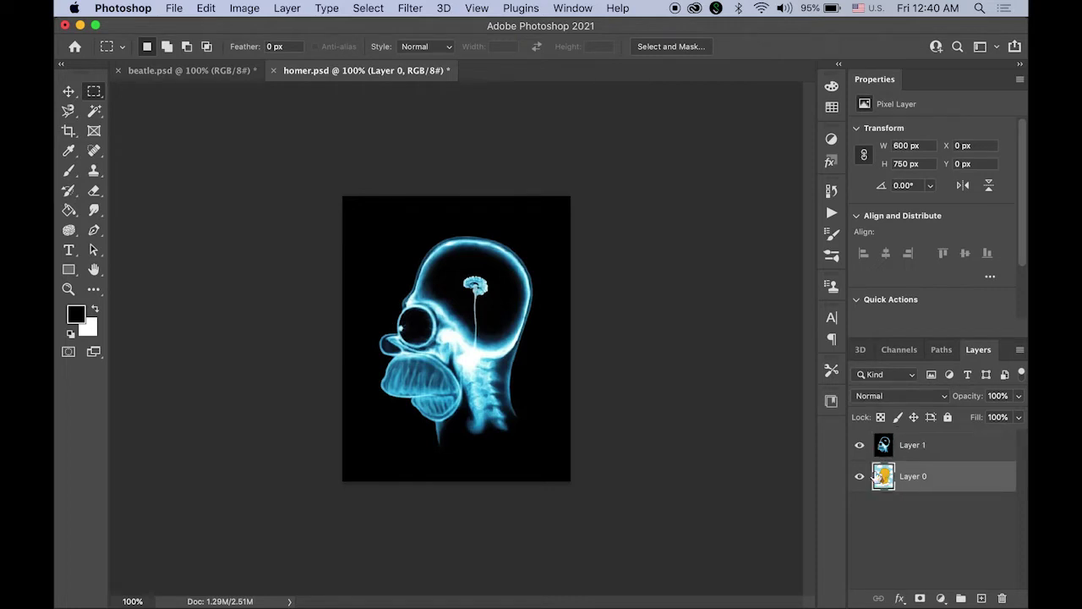
key(super+a)
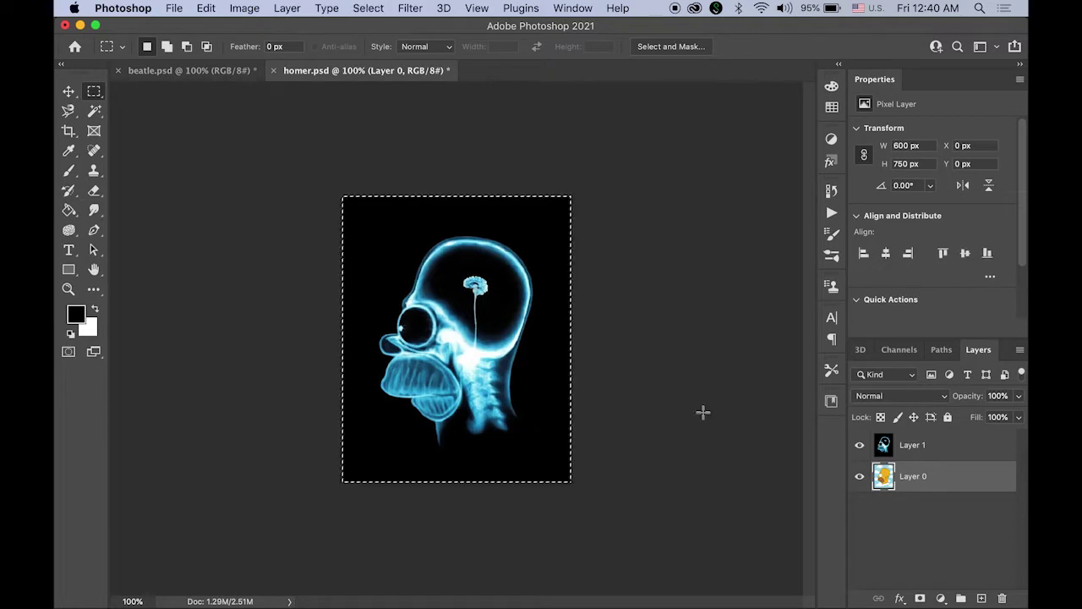
click(206, 7)
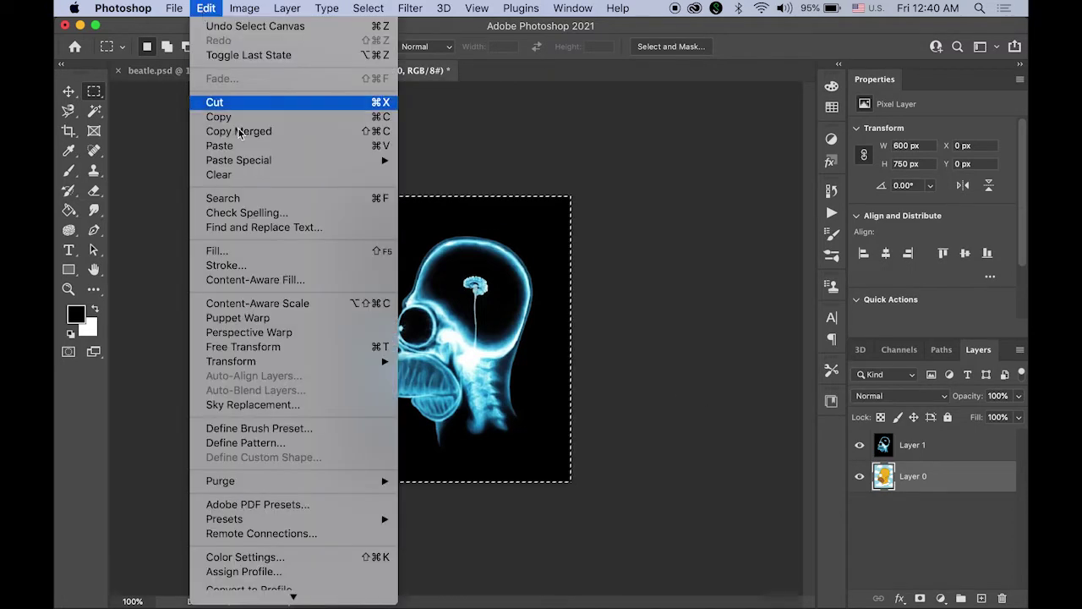
click(222, 116)
mouse_move(191, 602)
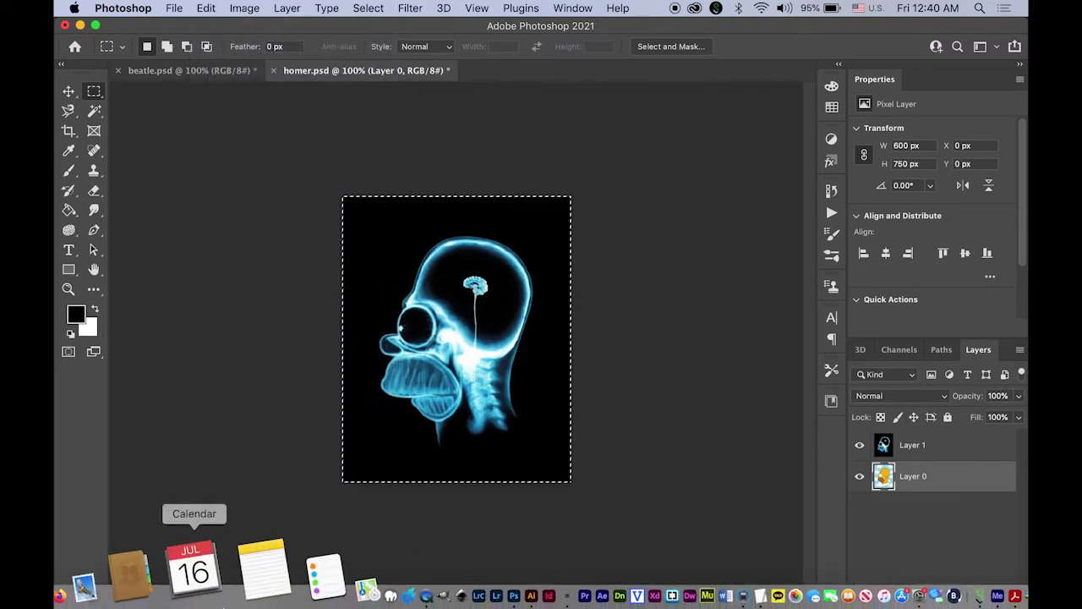
click(461, 596)
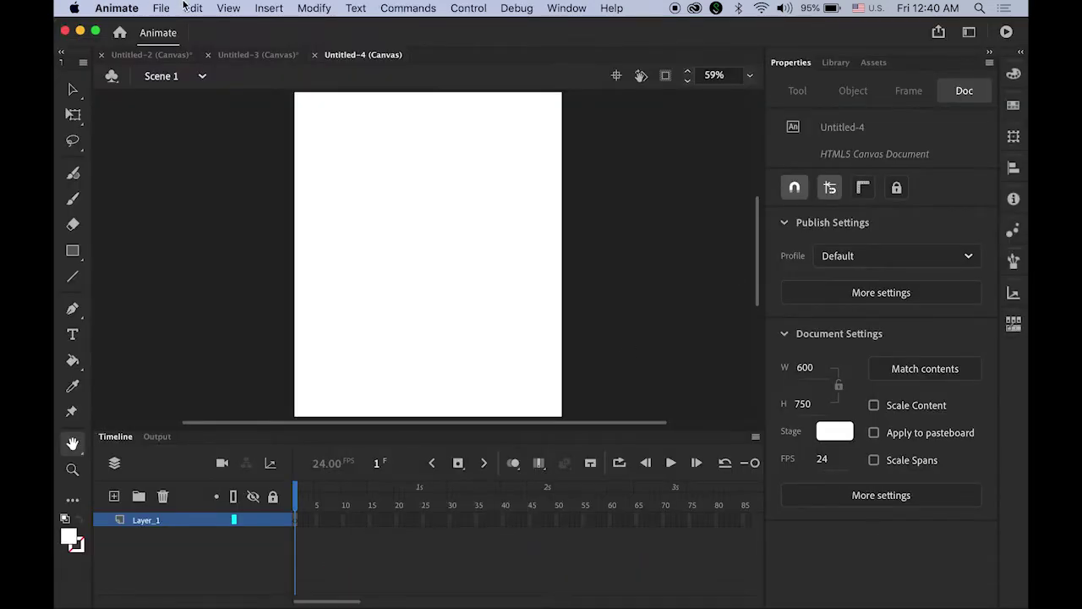
Step: Paste the normal Homer image in the centre and set its X position to 0
click(183, 4)
click(228, 93)
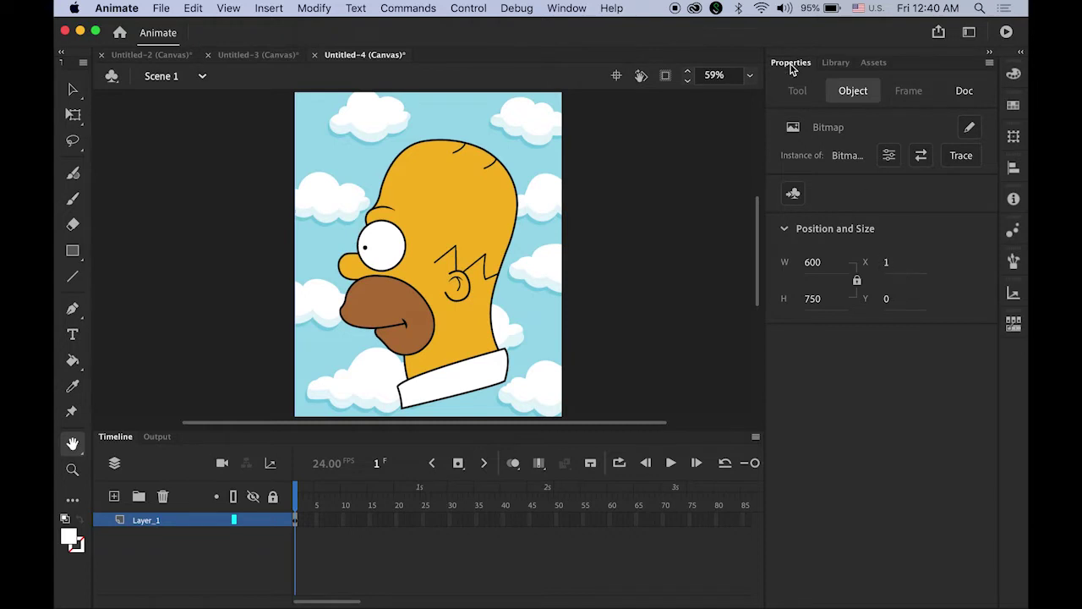
click(887, 263)
text(0)
key(Return)
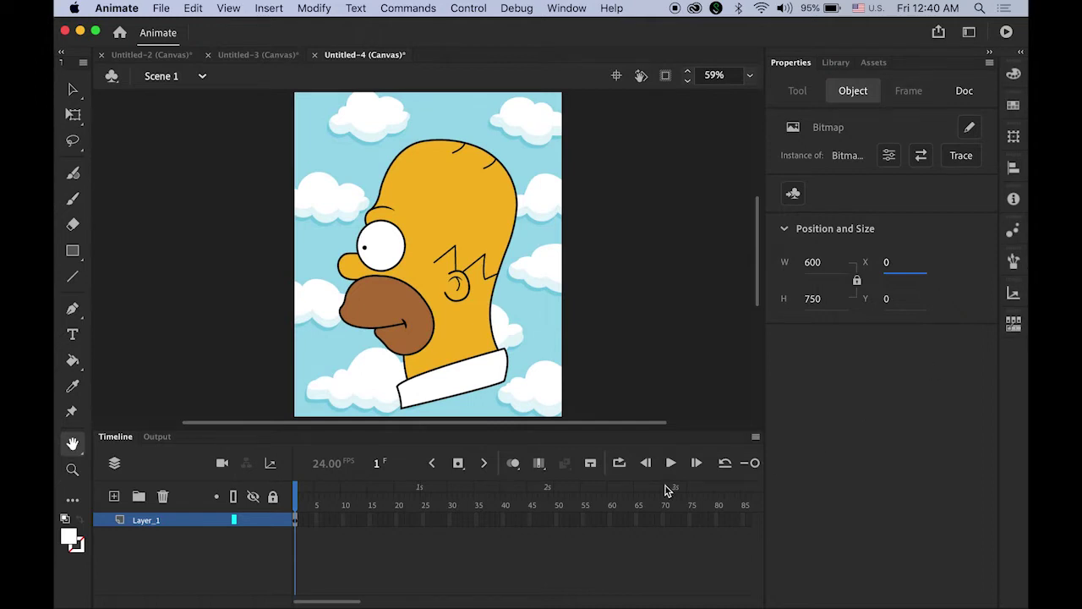
Step: Rename Layer_1 to homer_norm and add a new empty layer above it
double_click(145, 520)
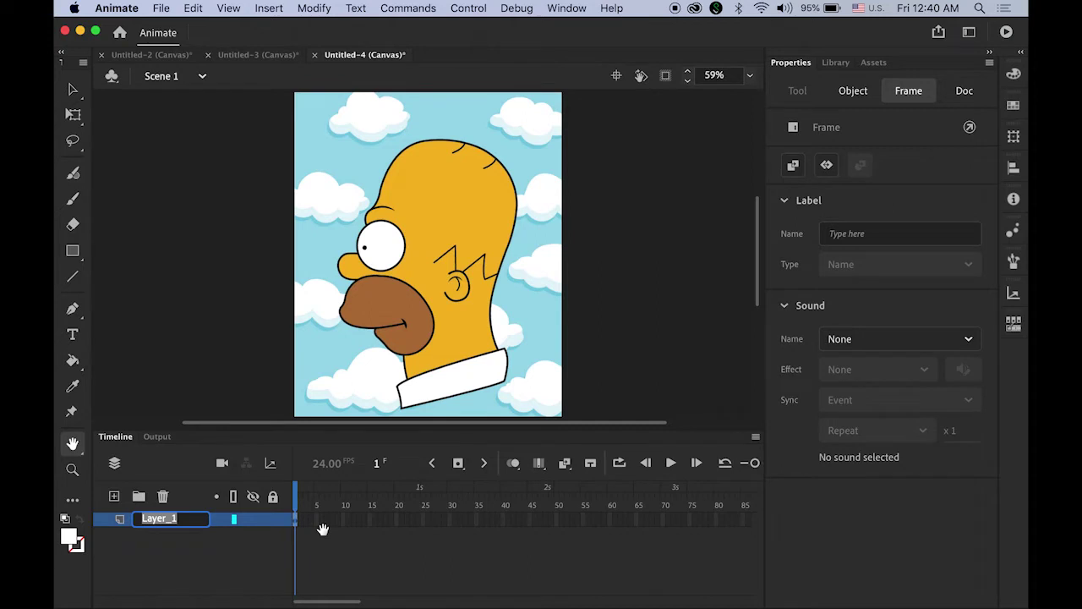
text(hom)
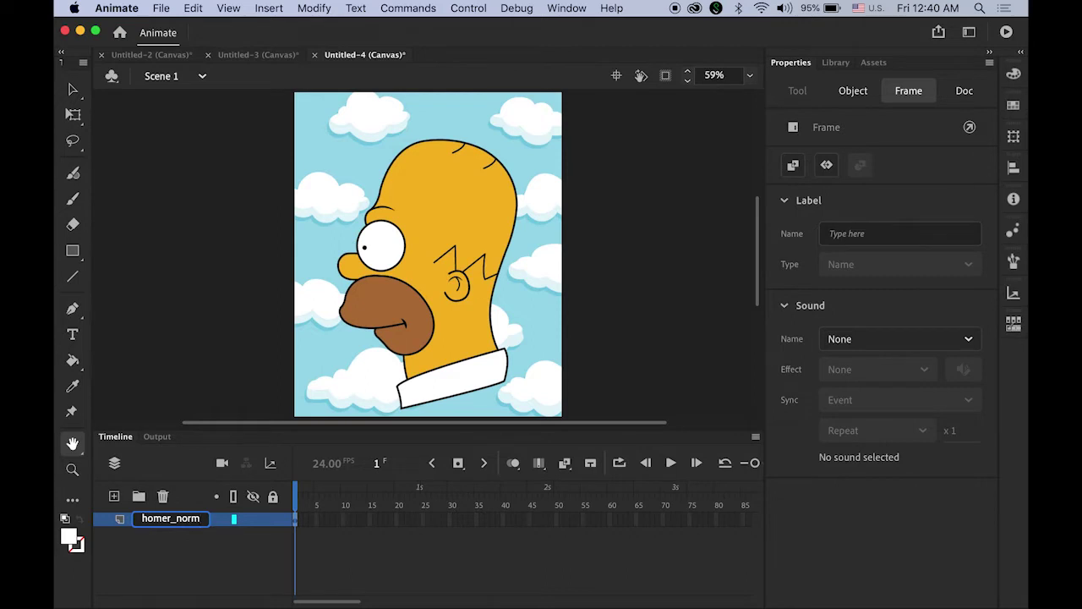
text(er_norm)
key(Return)
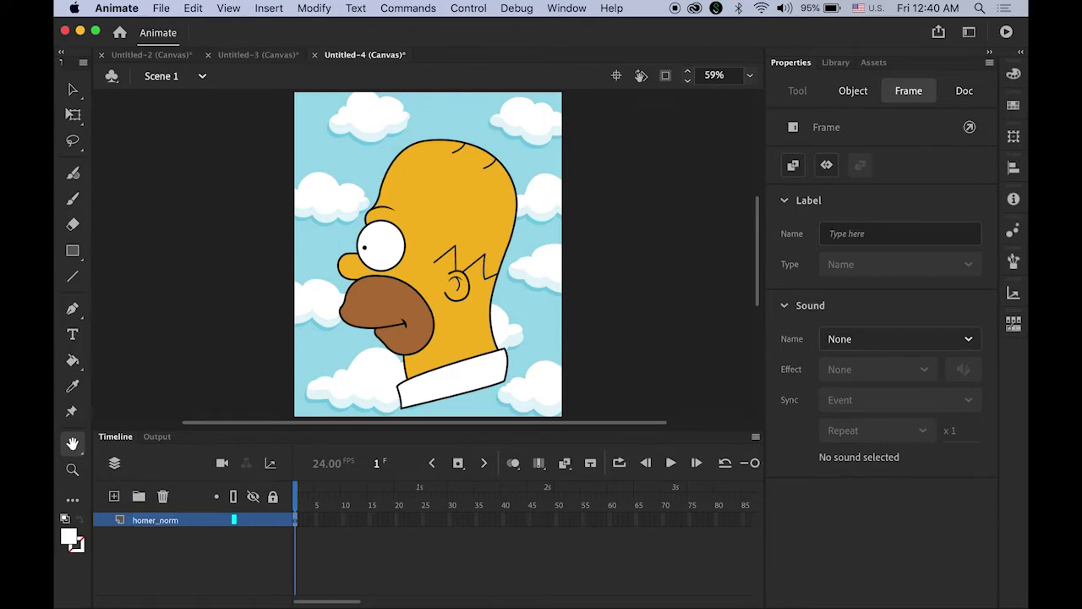
click(115, 496)
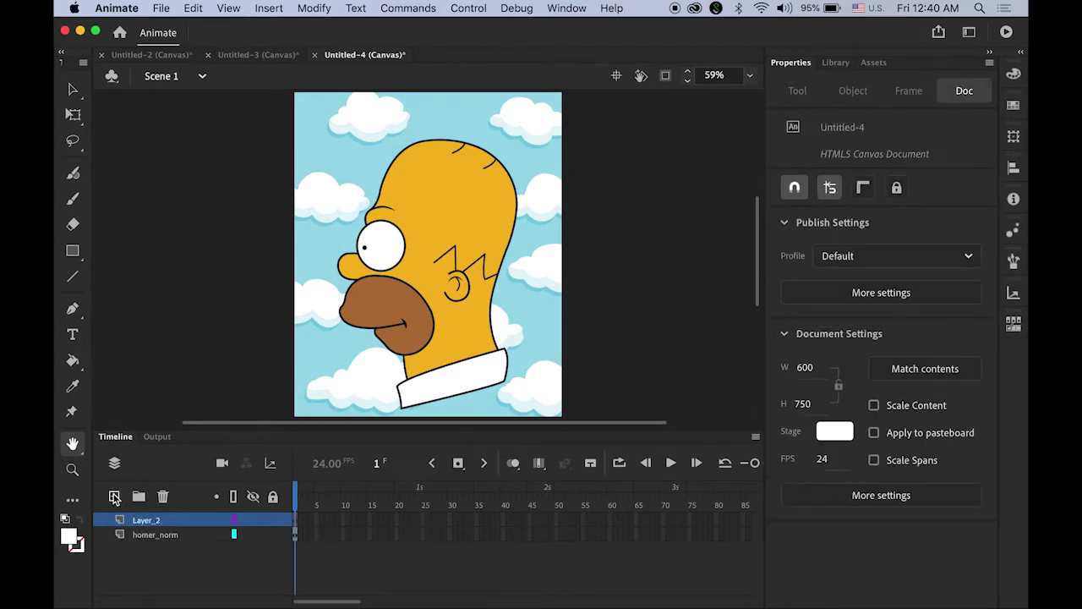
mouse_move(556, 604)
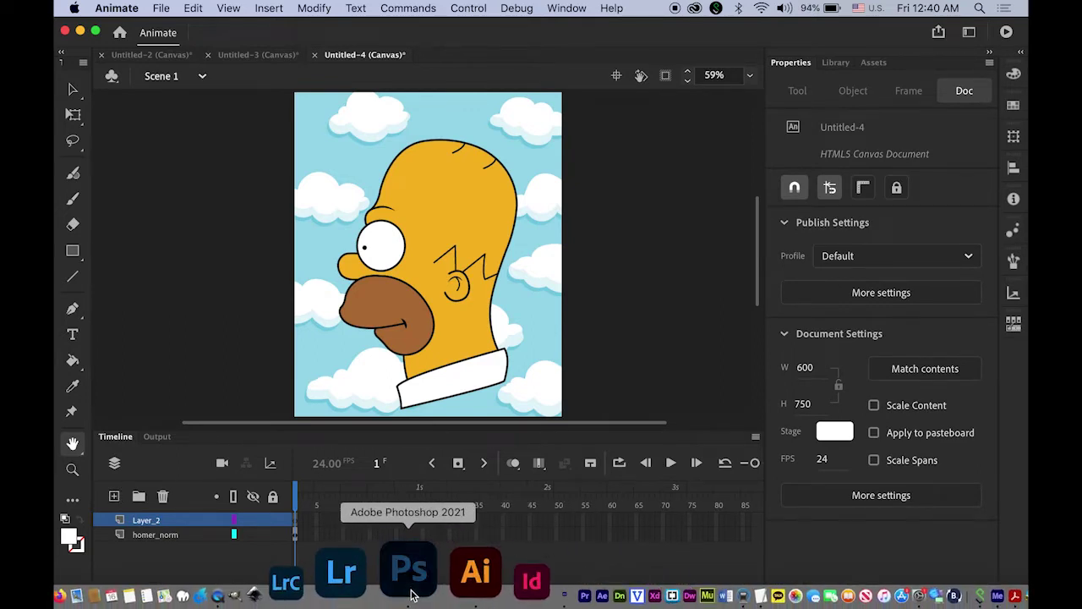
Step: Copy the X-ray Homer image from Layer 1 of homer.psd and return to Animate
click(408, 591)
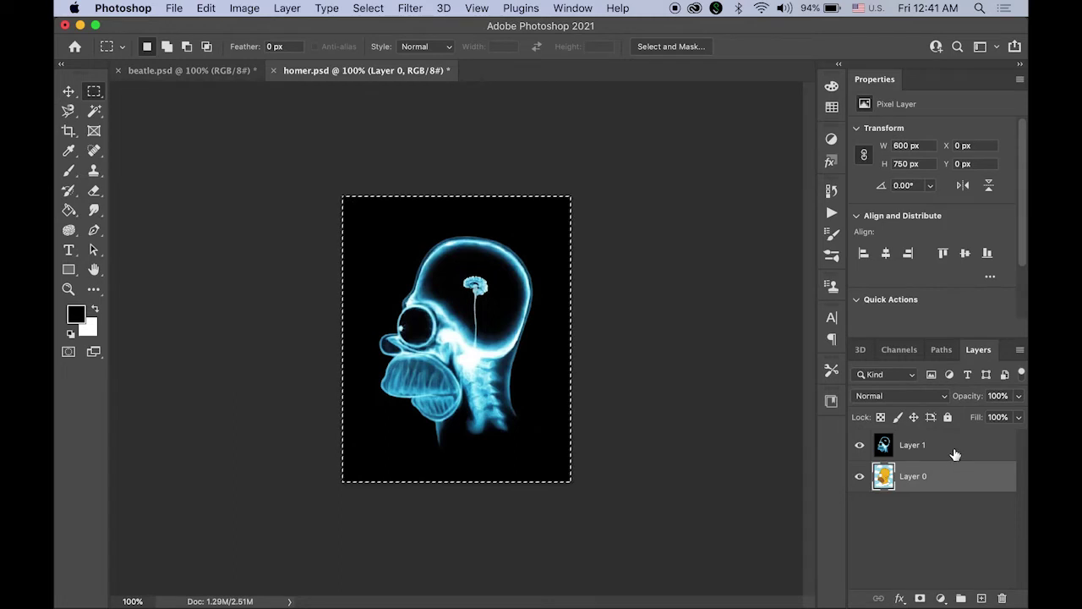
click(955, 452)
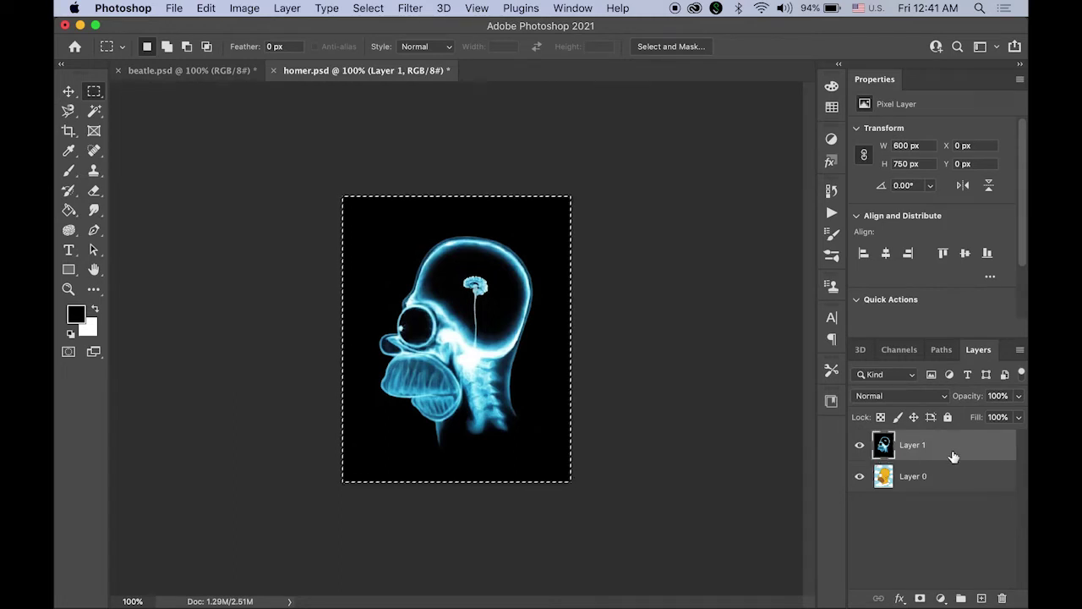
click(206, 8)
click(242, 118)
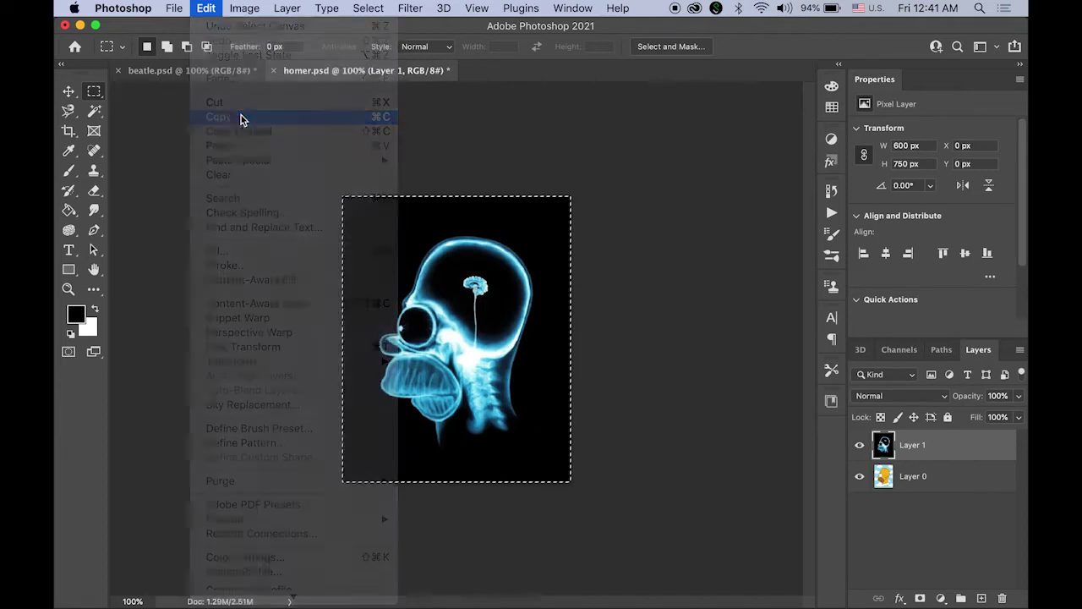
mouse_move(242, 592)
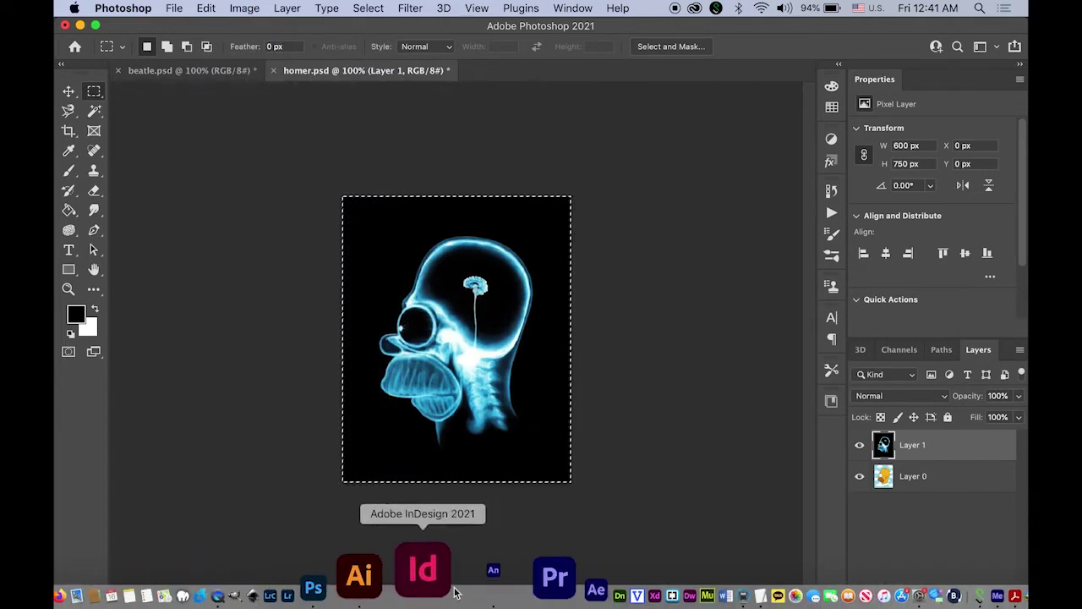
click(460, 583)
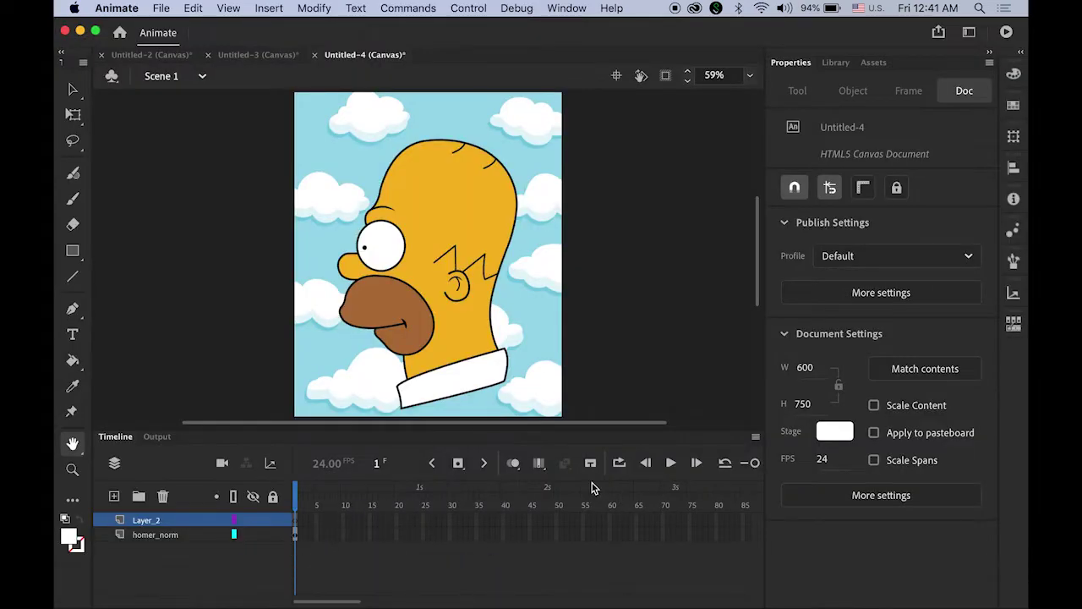
Step: Paste the X-ray Homer image in the centre, set its X to 0, then deselect it
click(194, 8)
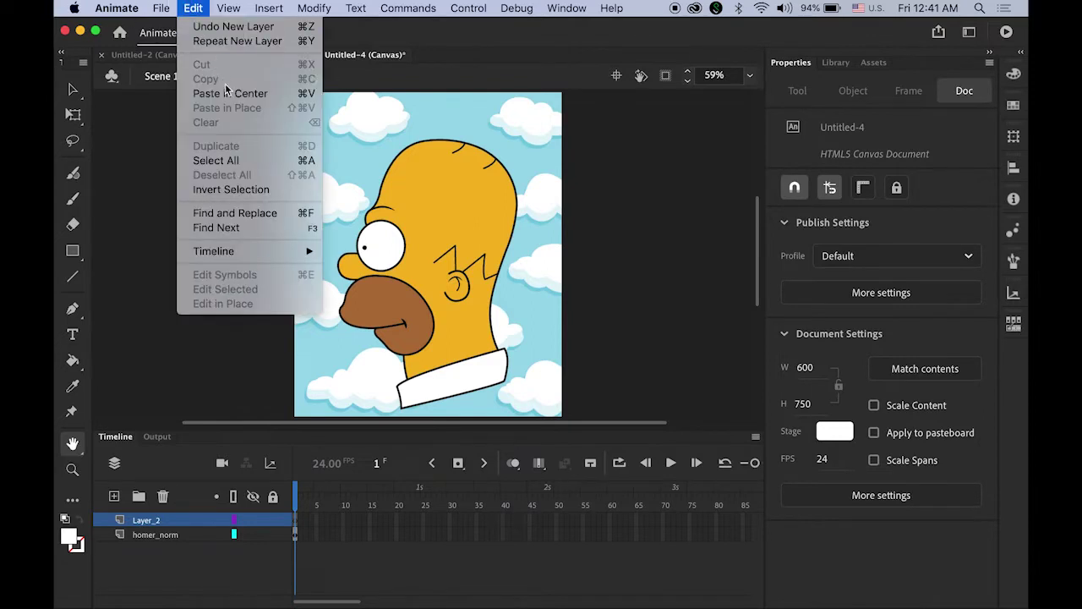
click(227, 93)
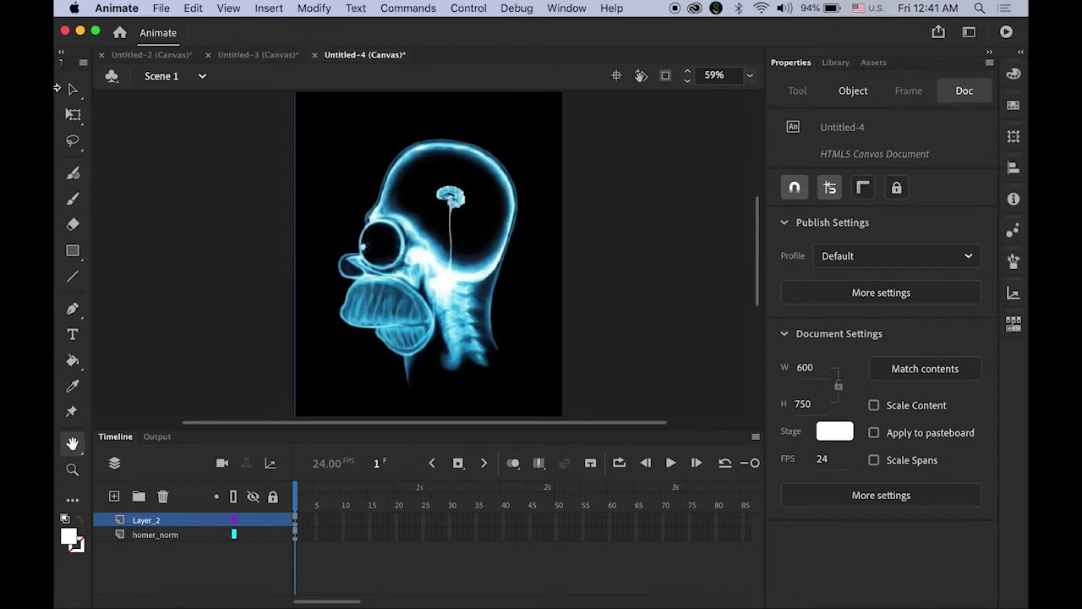
click(75, 90)
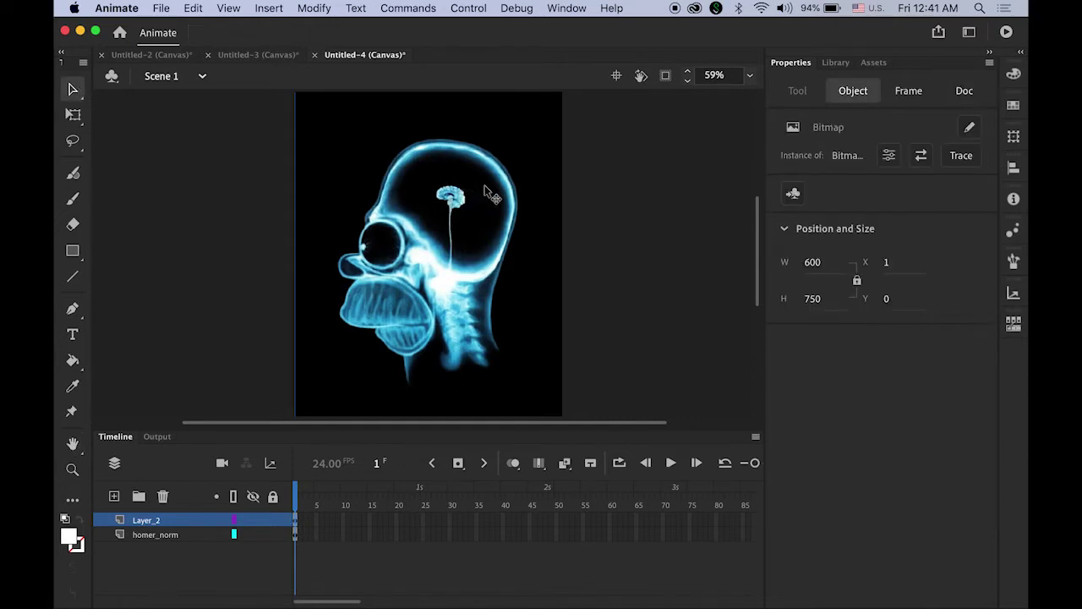
click(885, 264)
text(0)
key(Return)
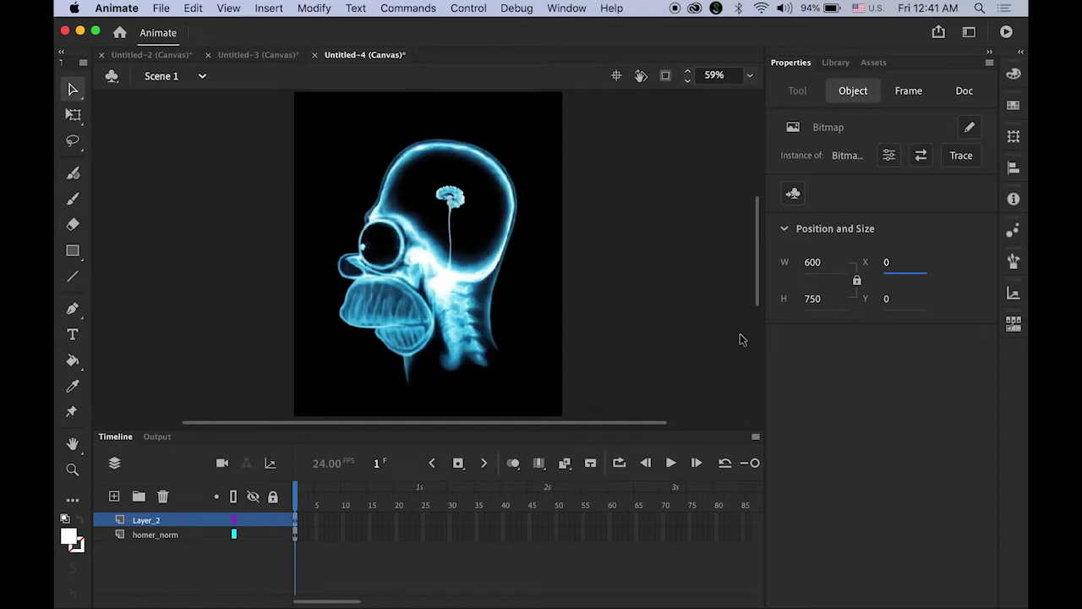
click(646, 289)
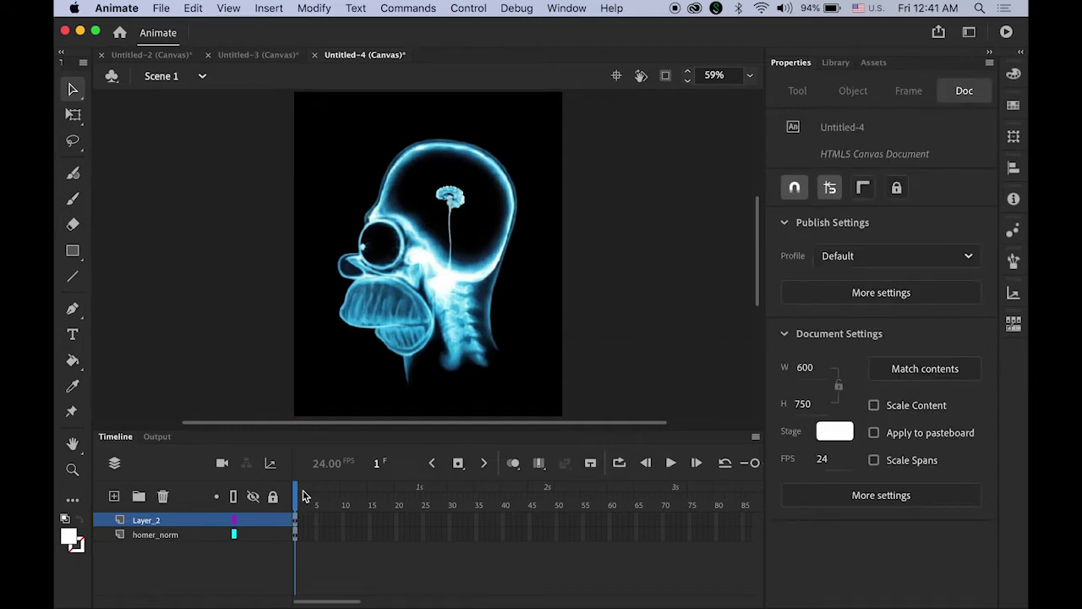
Step: Rename Layer_2 to homer_xray and briefly hide it to check normal Homer beneath
double_click(143, 519)
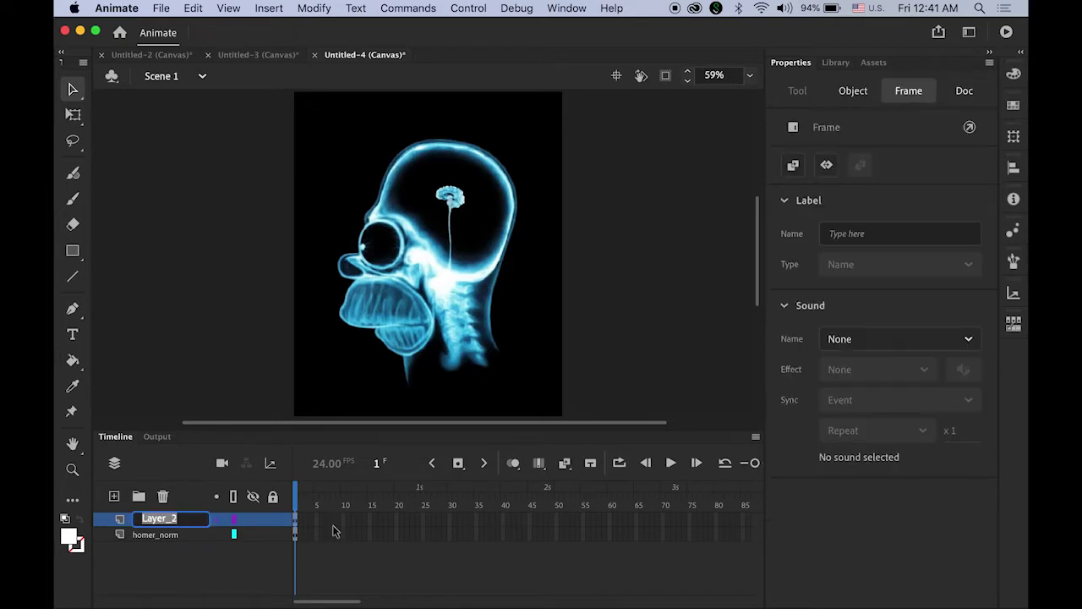
text(homer_xray)
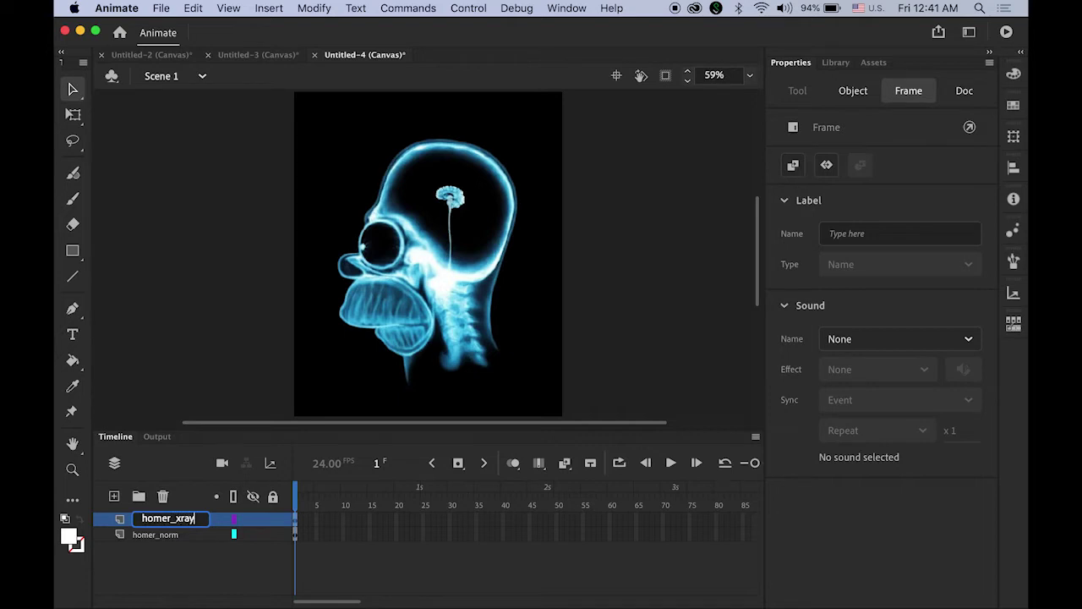
key(Return)
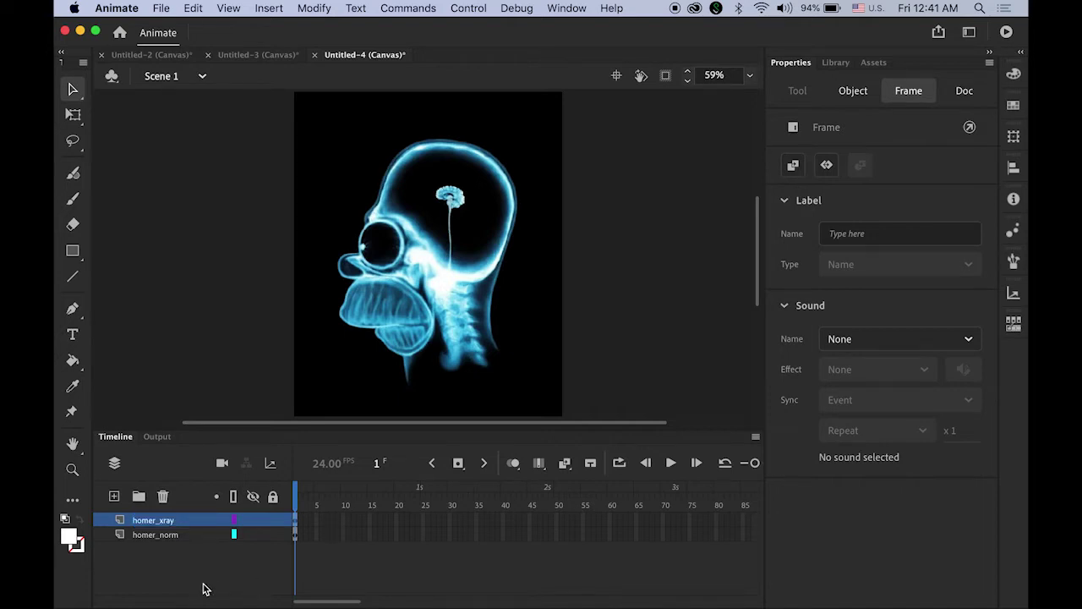
click(252, 520)
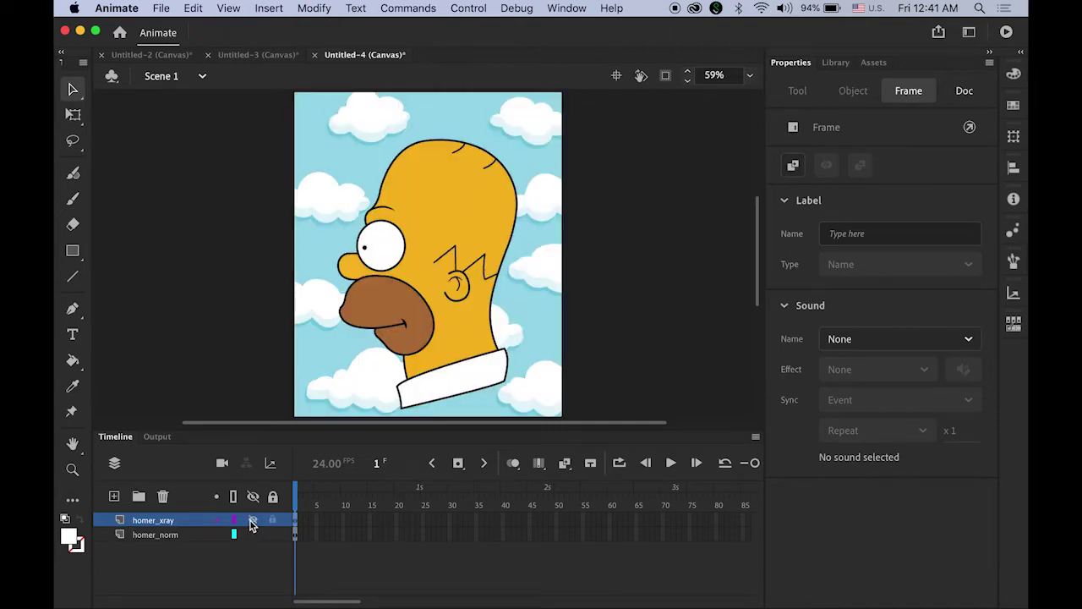
click(252, 520)
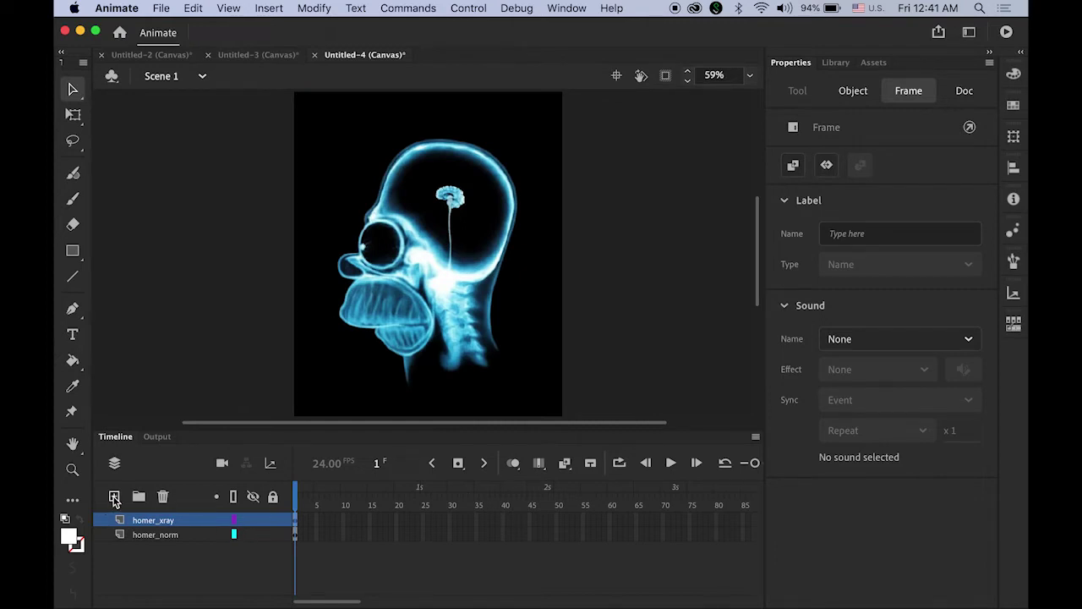
Step: Add a new layer above homer_xray and name it bar
click(114, 496)
double_click(152, 518)
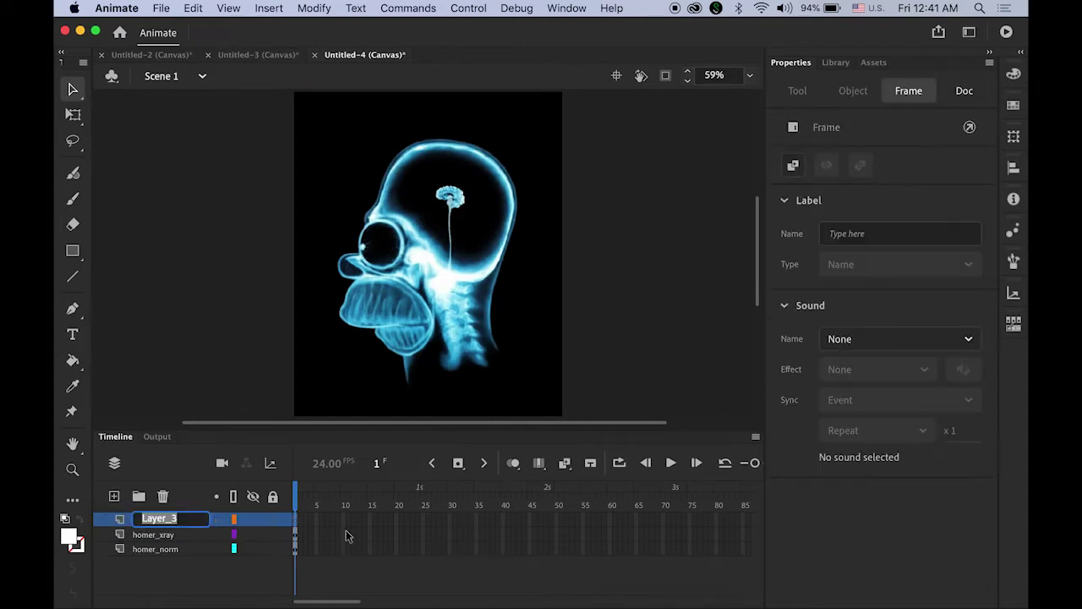
text(bar)
key(Return)
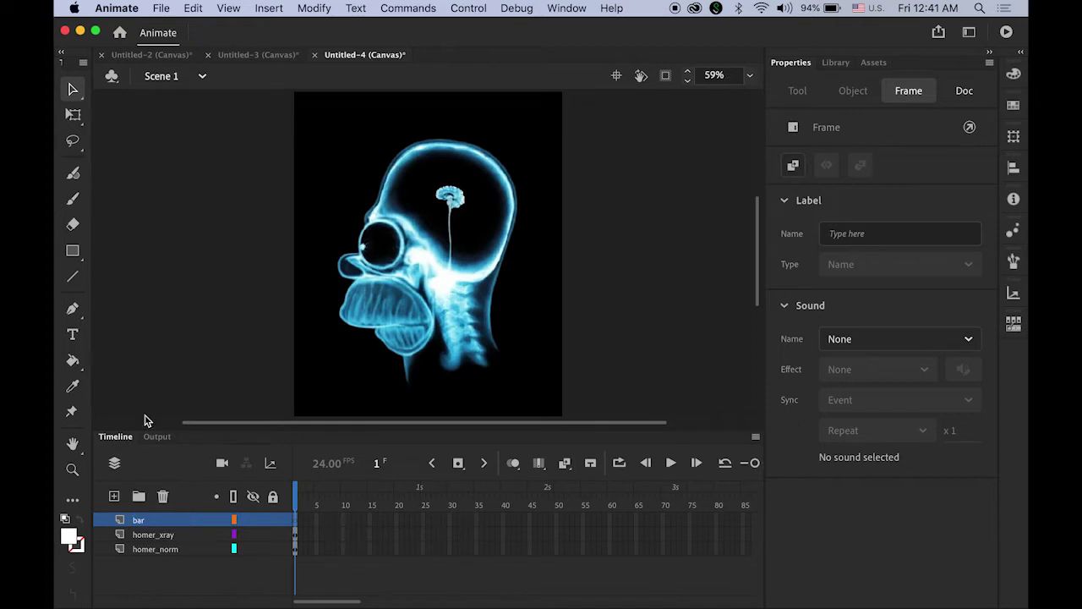
Step: Zoom the stage out to 29%, reposition the view, and select frame 1 of bar
click(73, 468)
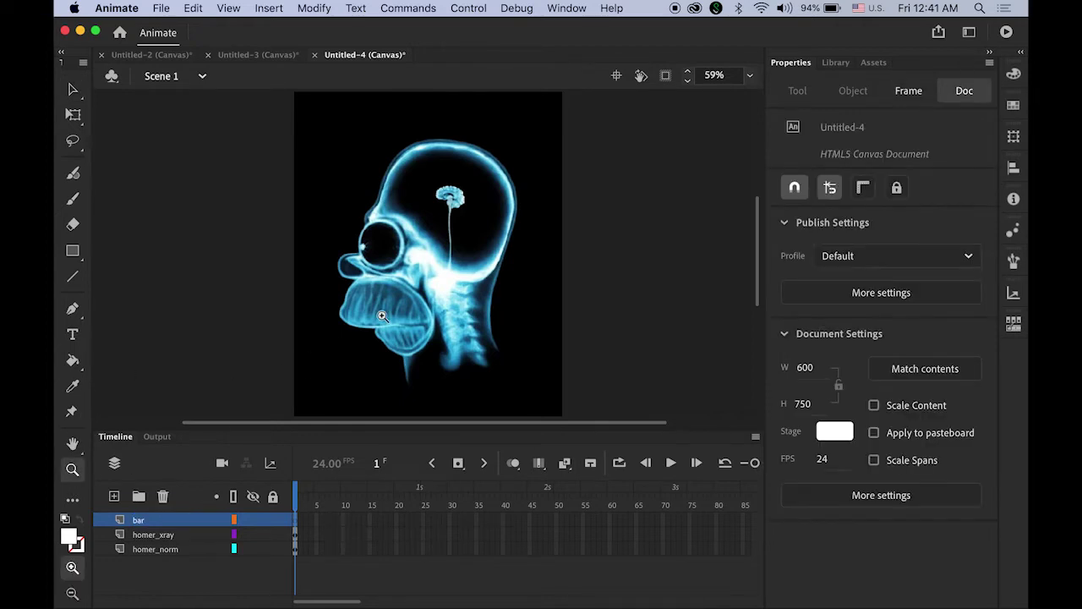
alt+click(449, 303)
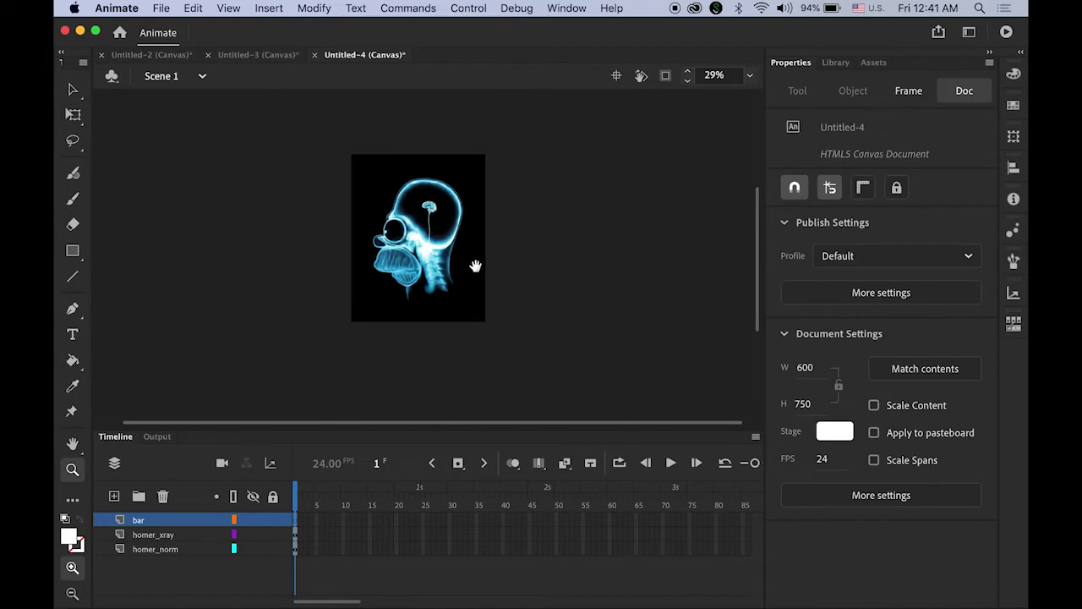
drag(476, 266, 494, 296)
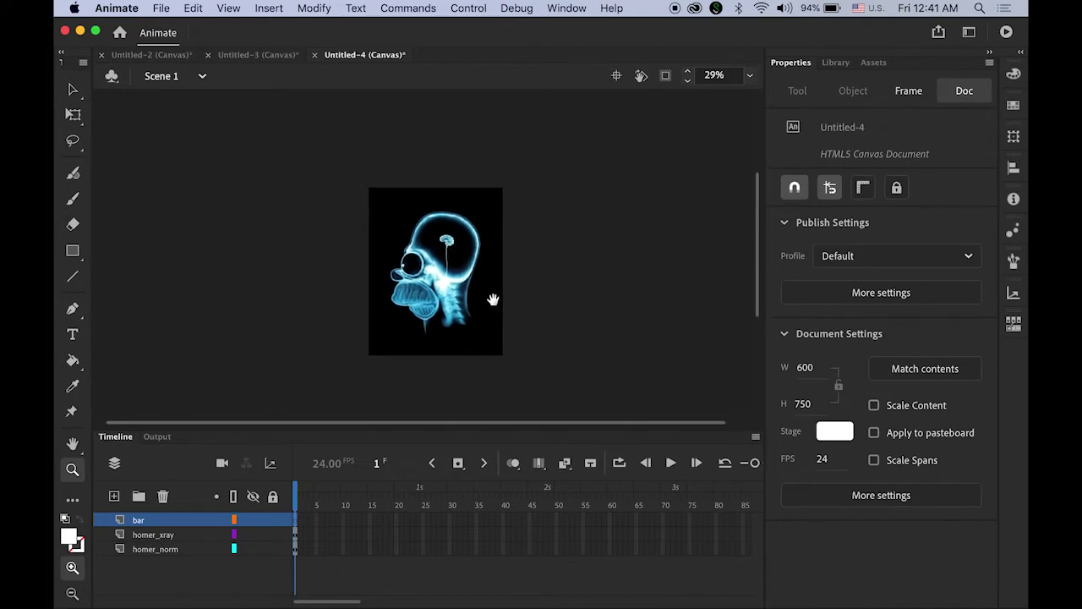
click(300, 520)
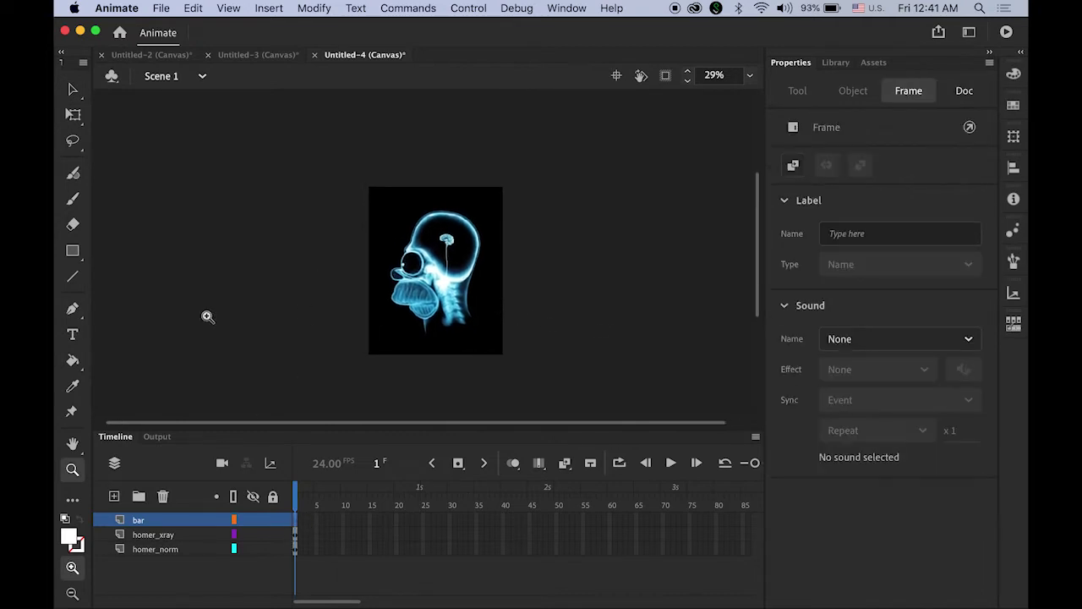
Step: Draw a wide white rectangle just above the stage's top edge on the bar layer
click(72, 251)
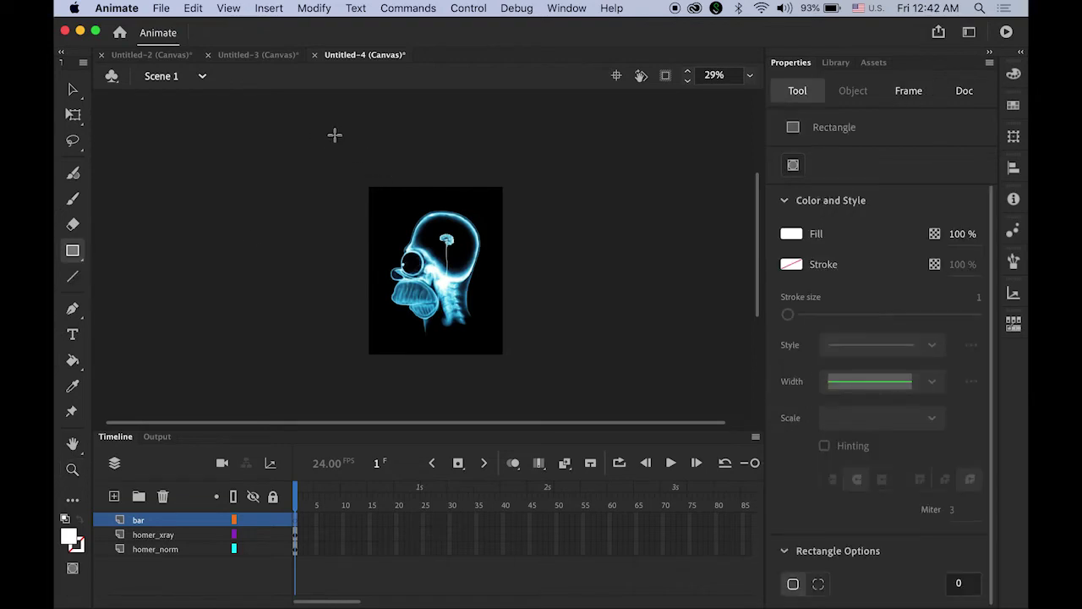
drag(334, 131, 532, 181)
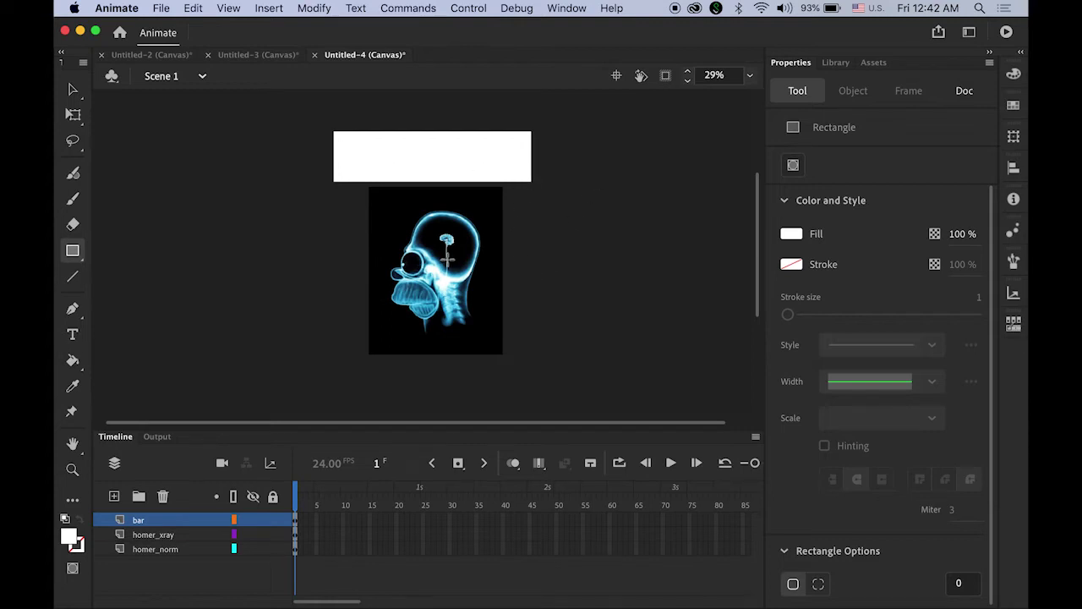
click(73, 89)
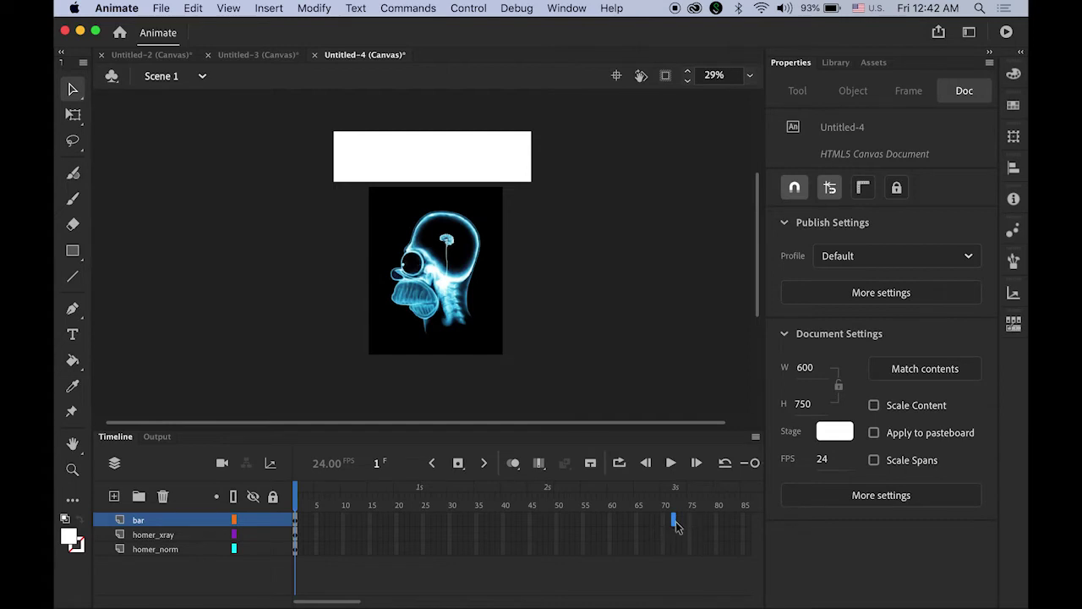
Step: Add a keyframe at frame 72 on bar and create a classic tween from frame 1
click(458, 463)
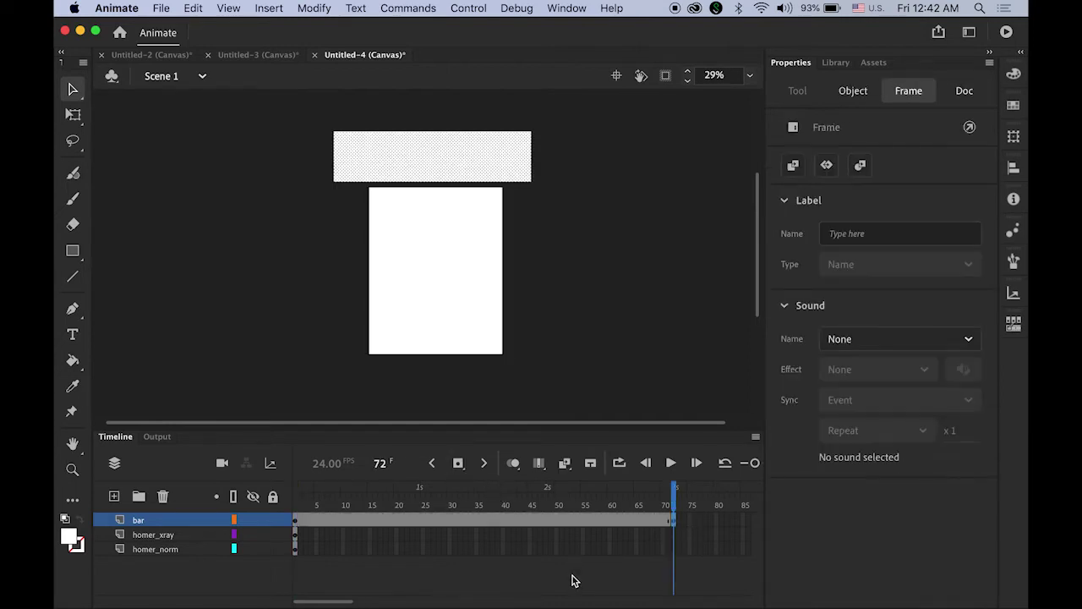
click(478, 525)
right_click(478, 526)
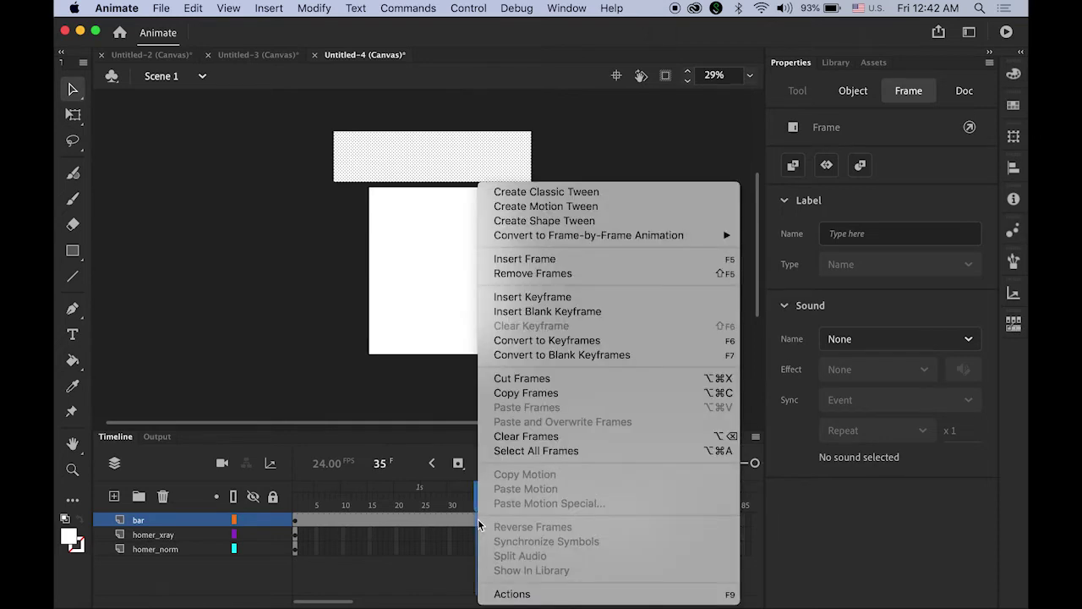
click(575, 194)
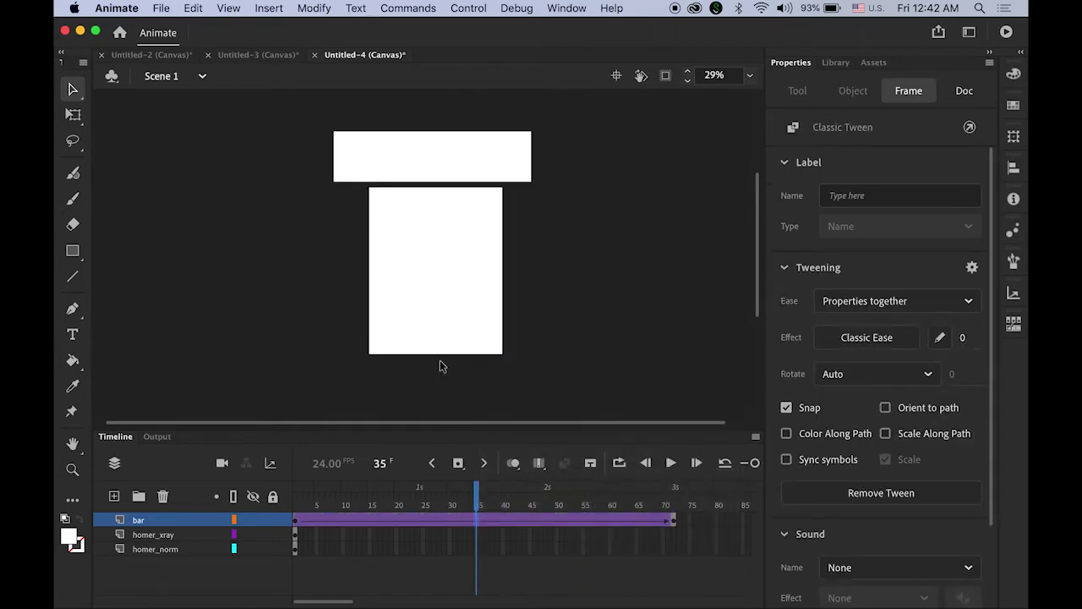
drag(326, 602, 382, 606)
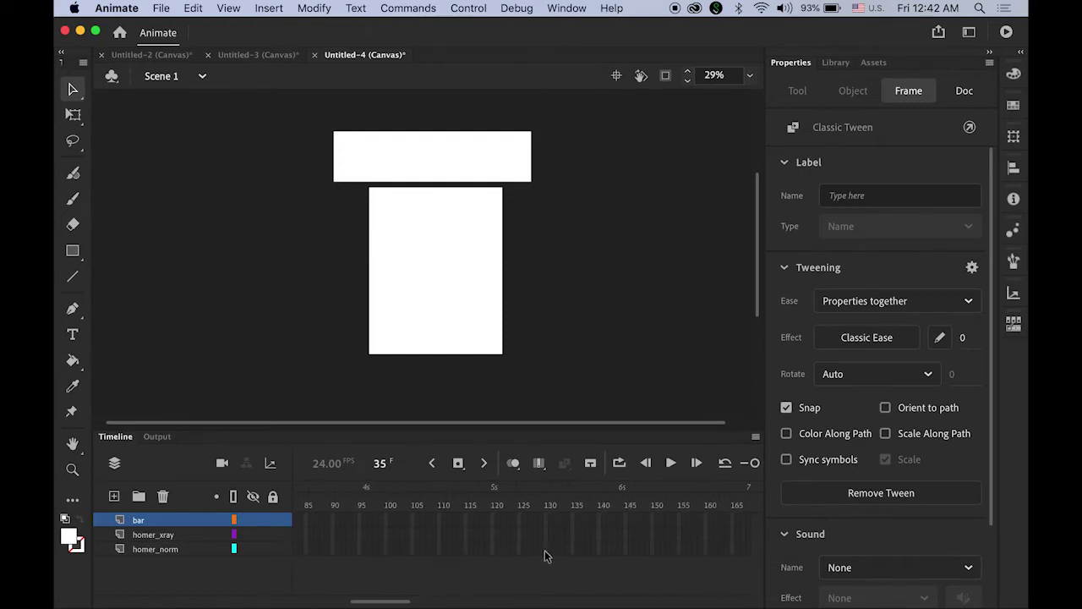
Step: Add a keyframe at frame 144 on bar and classic-tween frames 72 to 144
click(621, 525)
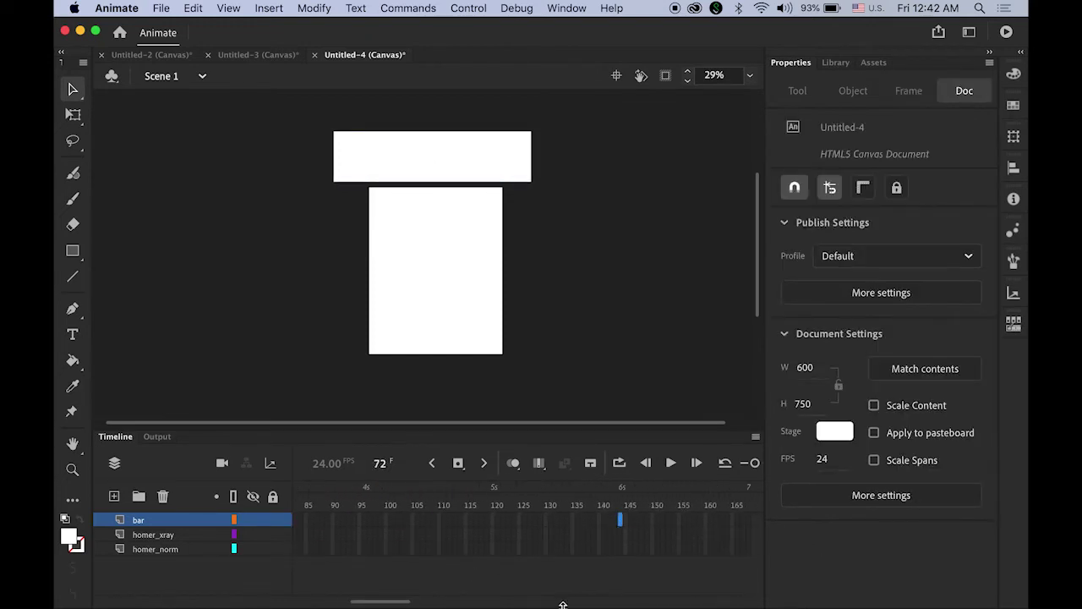
mouse_move(519, 527)
click(459, 462)
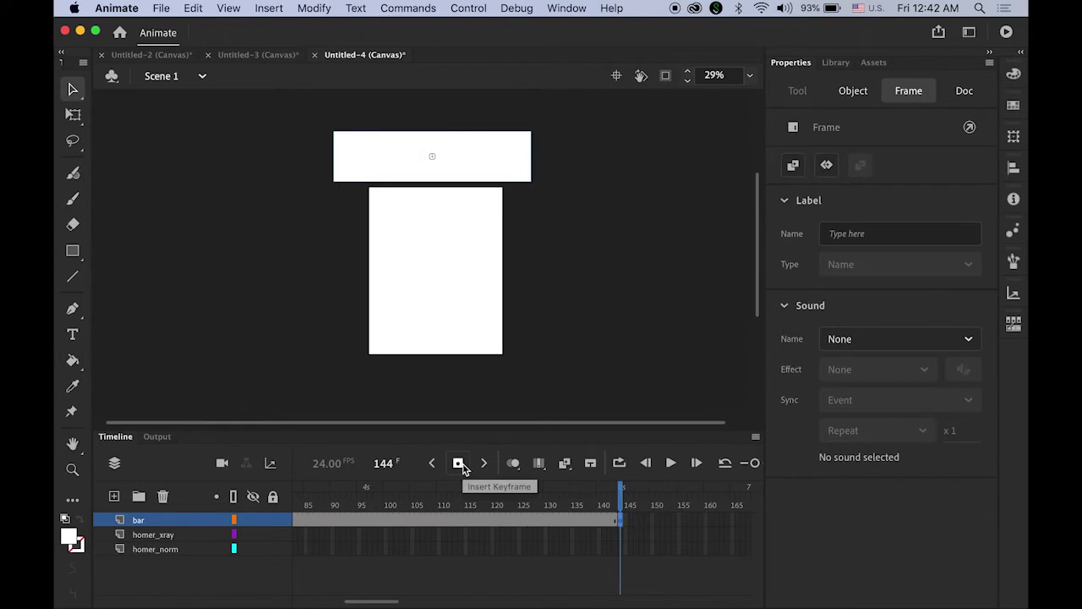
right_click(428, 519)
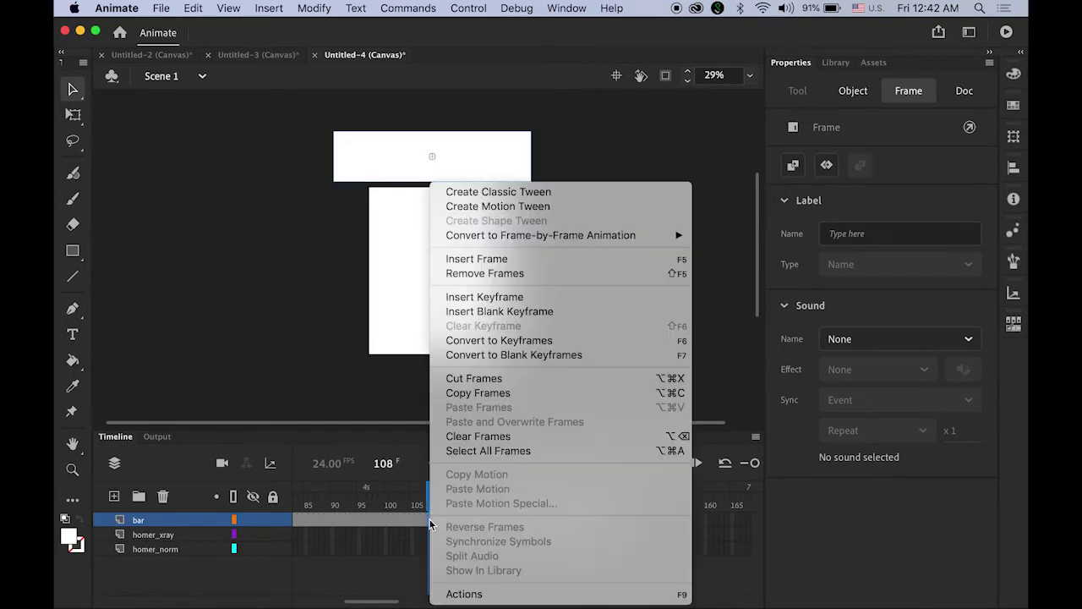
click(509, 192)
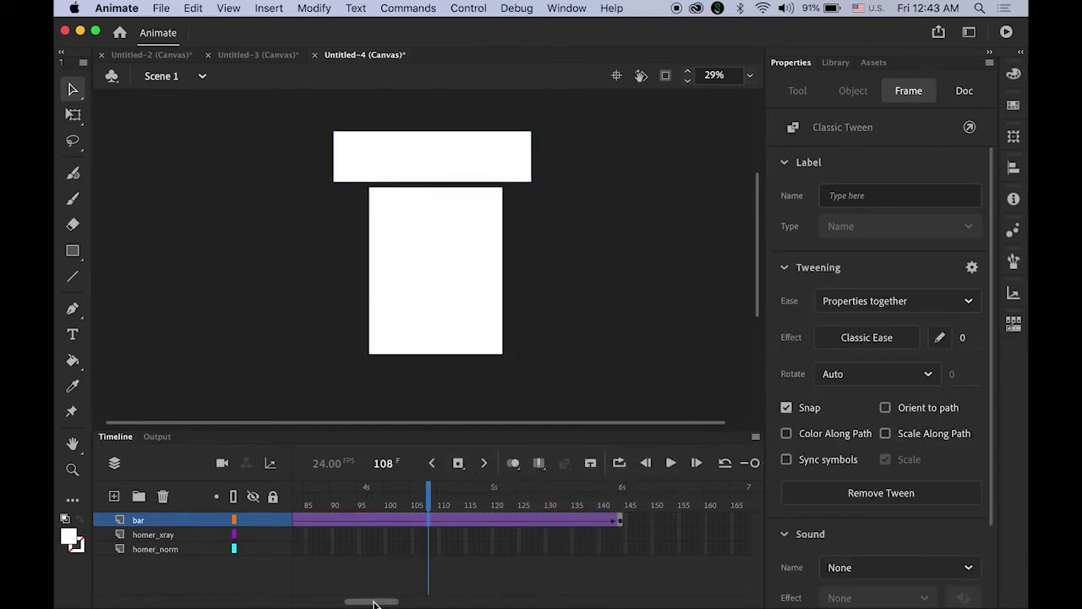
drag(374, 603, 348, 602)
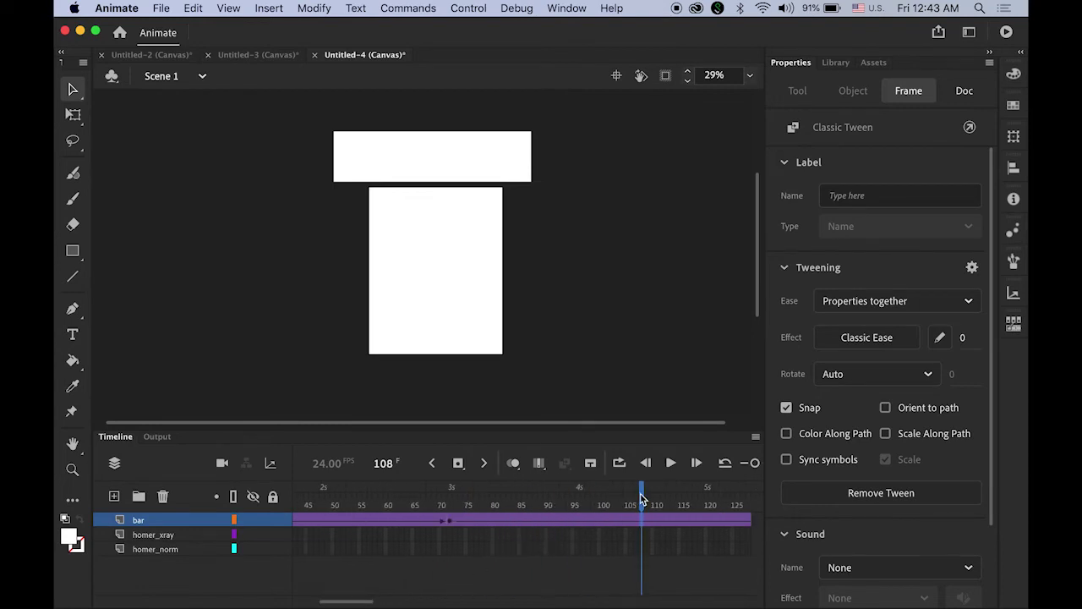
Step: At frame 72, move the white bar below the stage to Y 878.2, then play from frame 1
drag(643, 500, 452, 511)
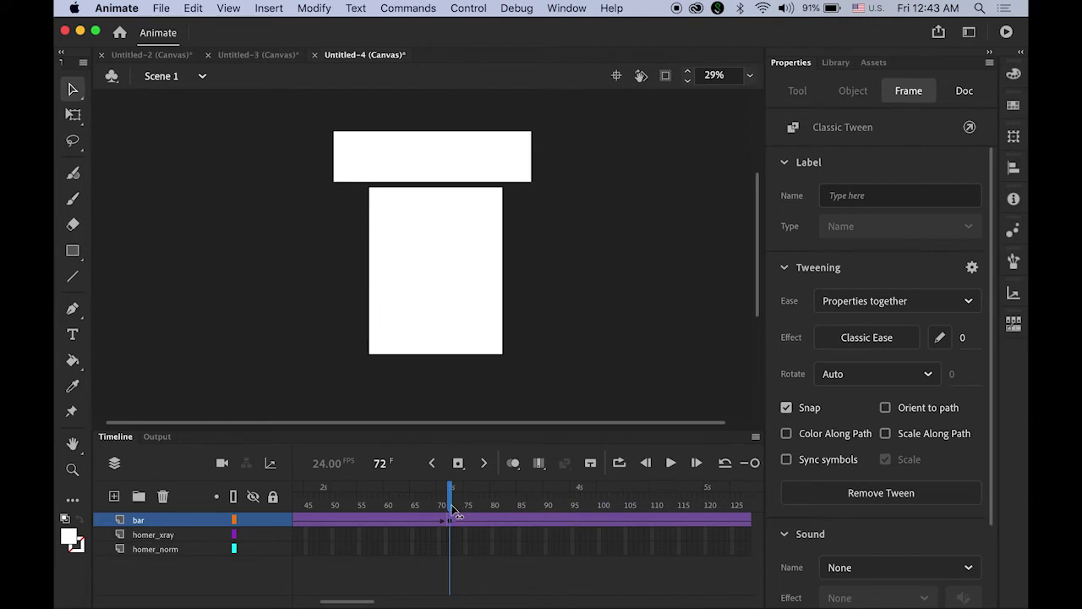
click(453, 523)
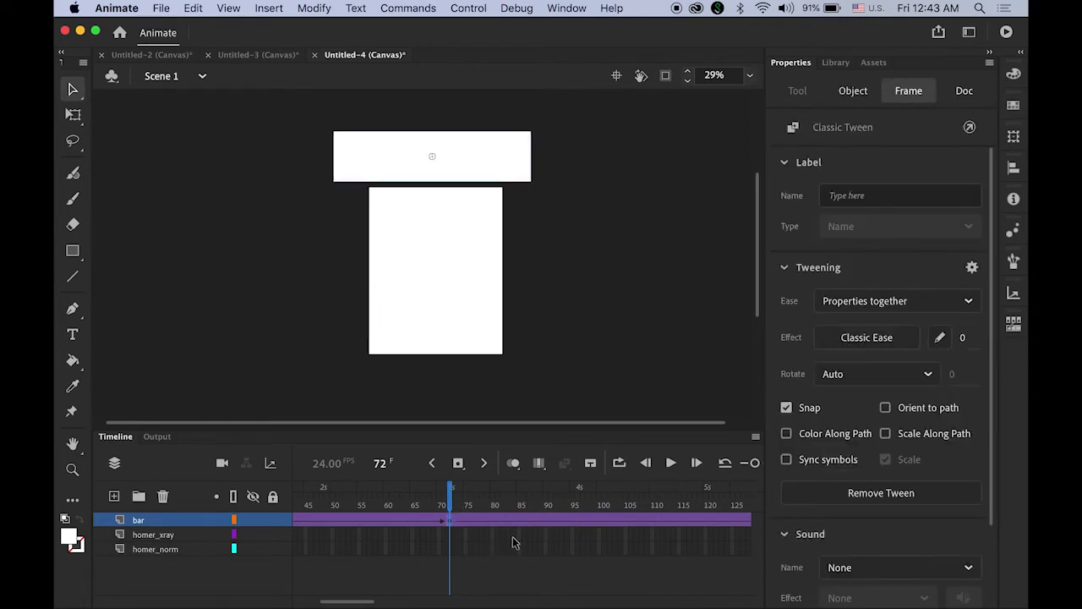
click(489, 160)
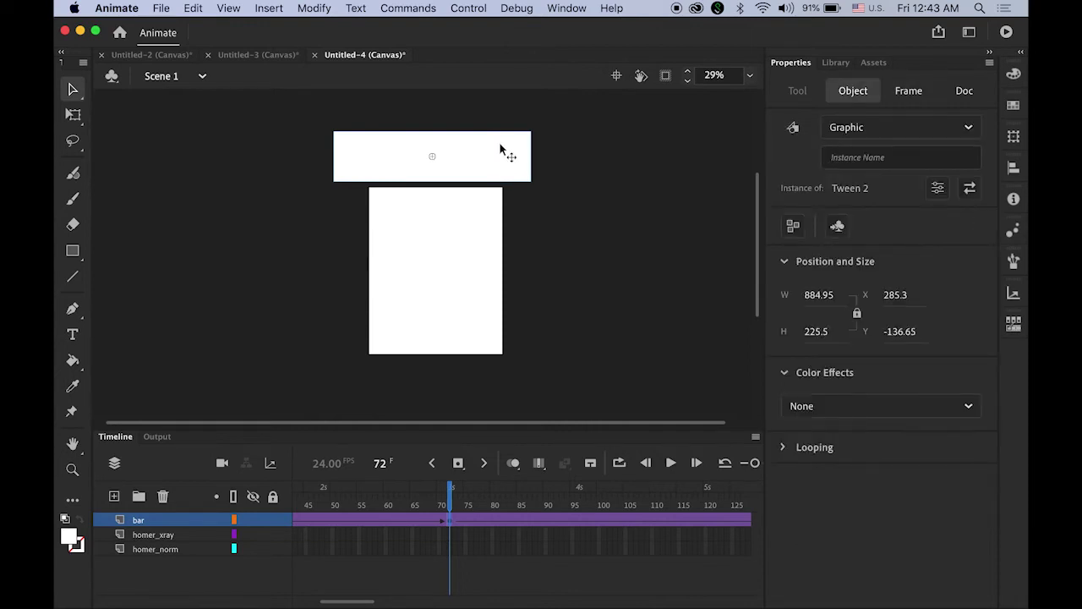
drag(500, 145, 511, 378)
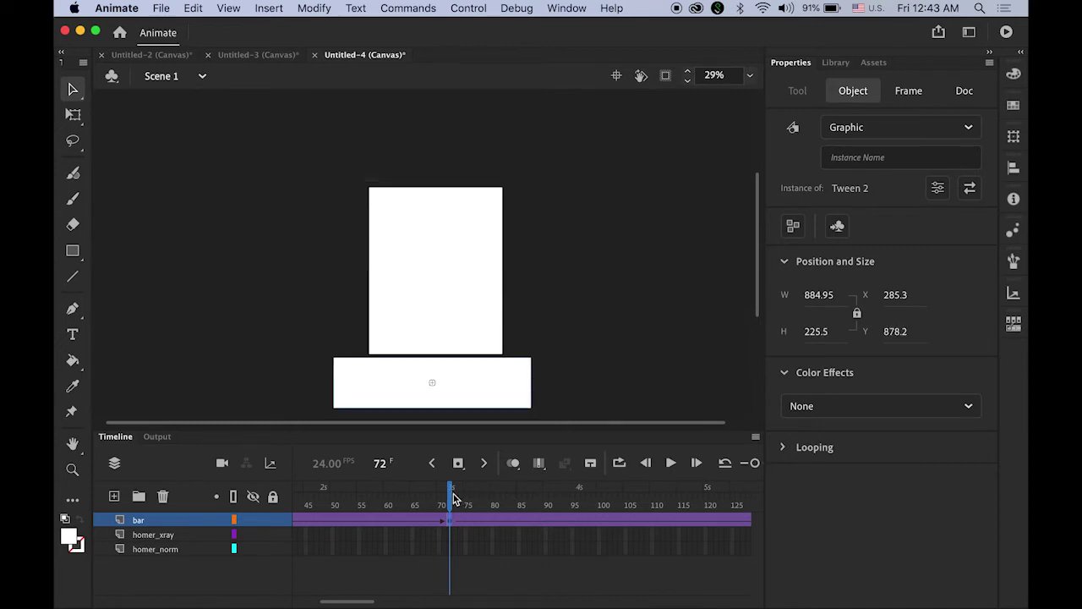
drag(444, 490, 96, 488)
click(671, 463)
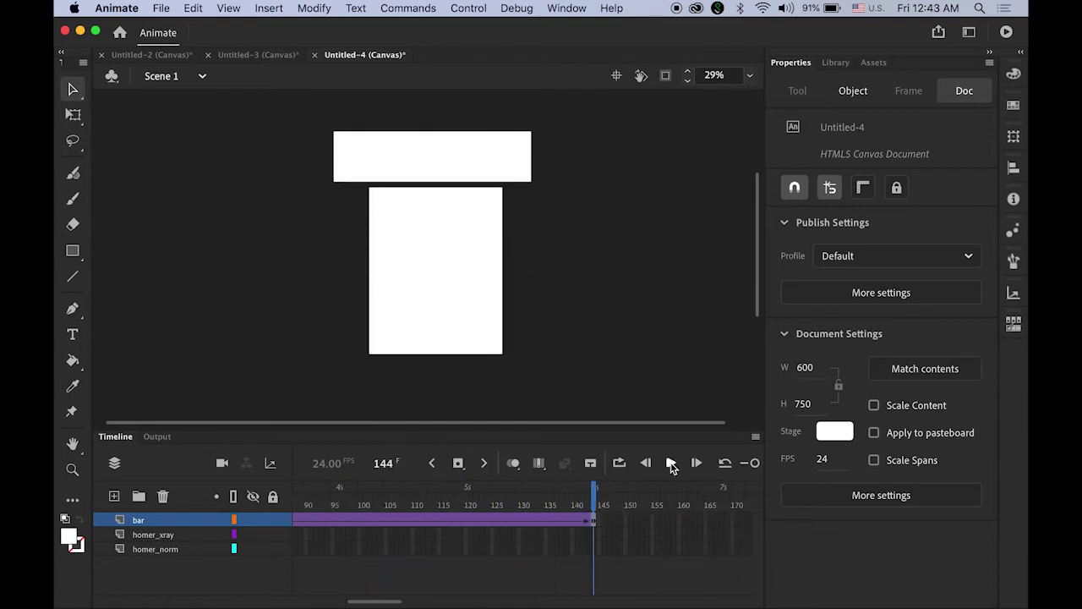
Step: Insert frames to frame 144 on homer_xray and homer_norm, then play the animation to check
drag(596, 501, 691, 507)
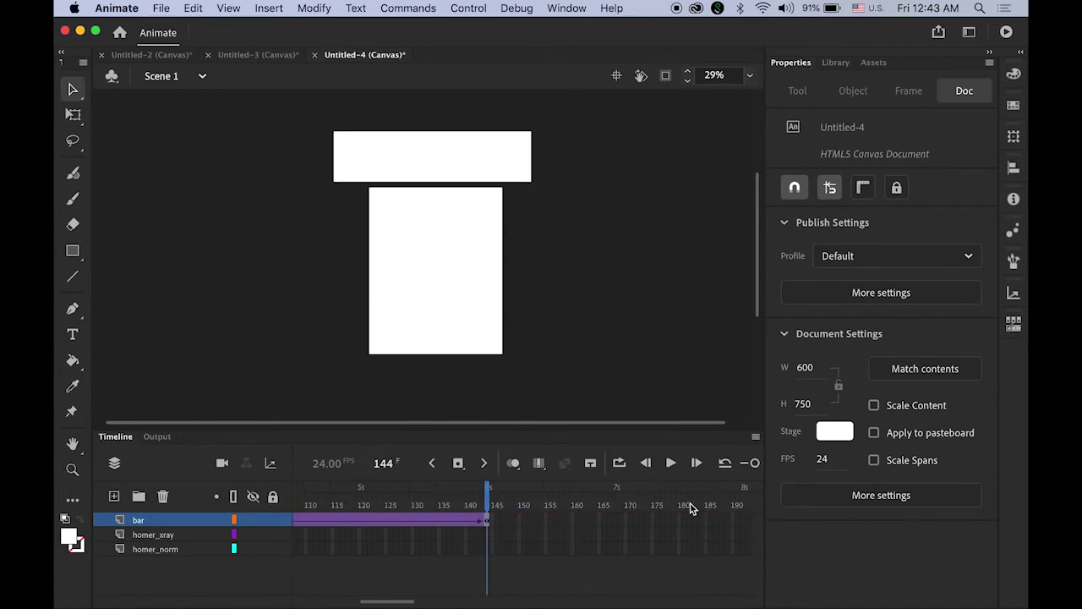
click(487, 535)
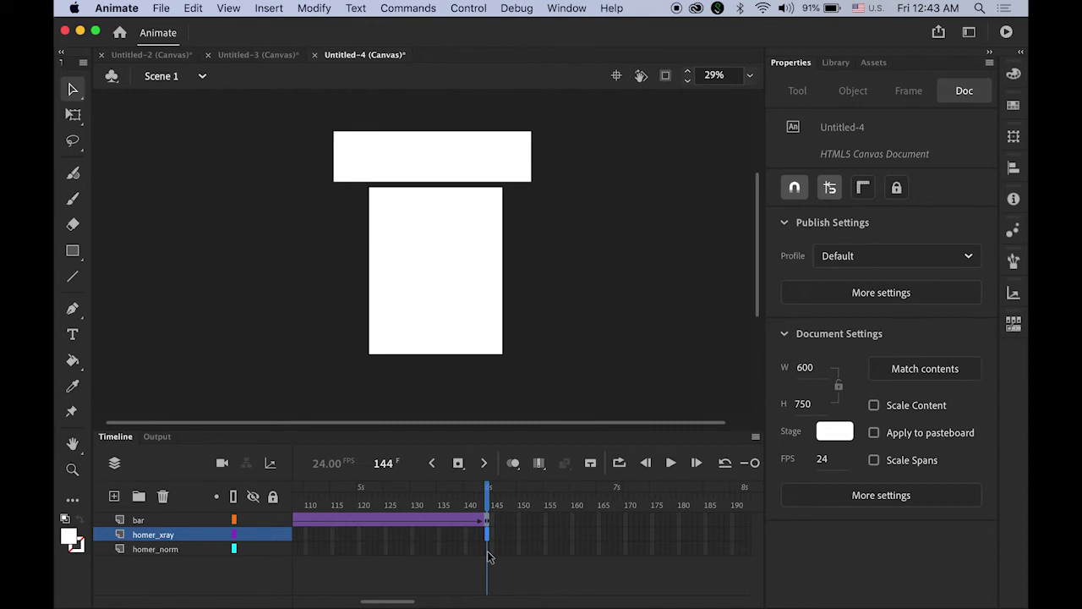
click(488, 550)
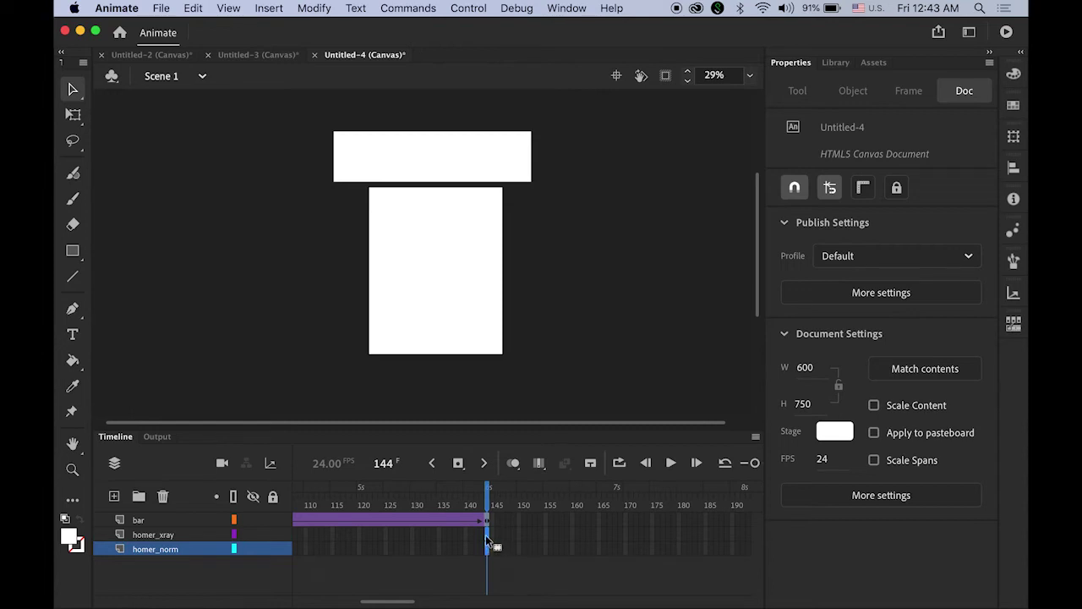
right_click(486, 542)
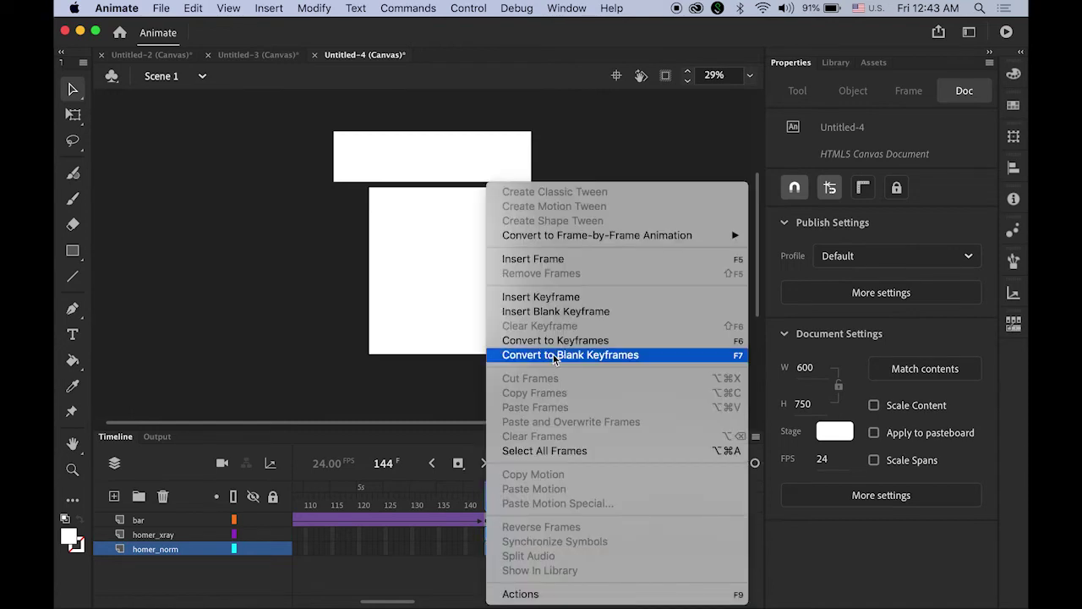
click(585, 264)
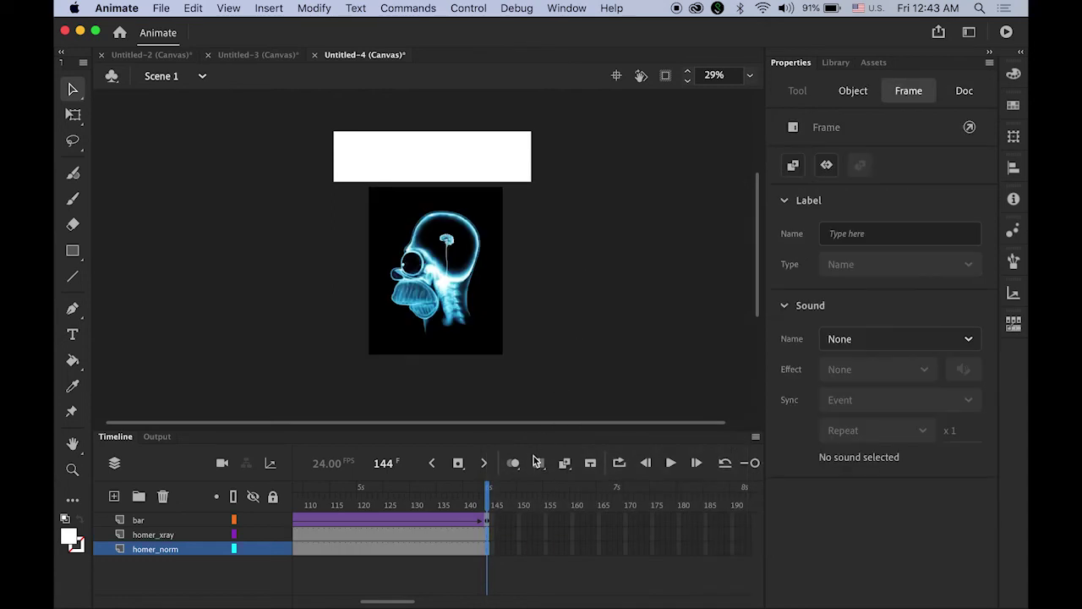
drag(488, 499, 725, 539)
key(Return)
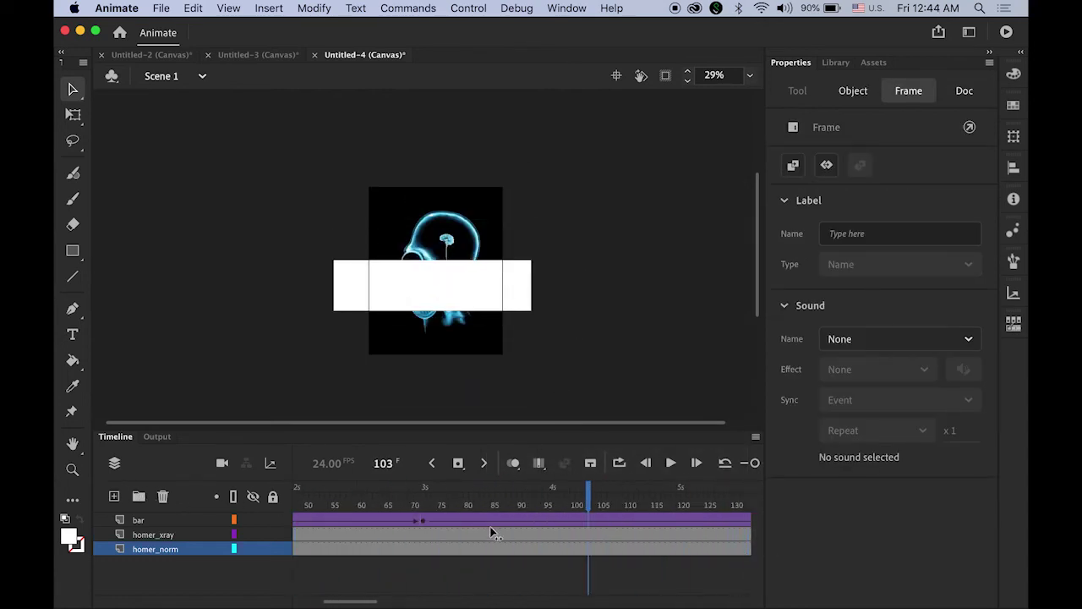
click(120, 521)
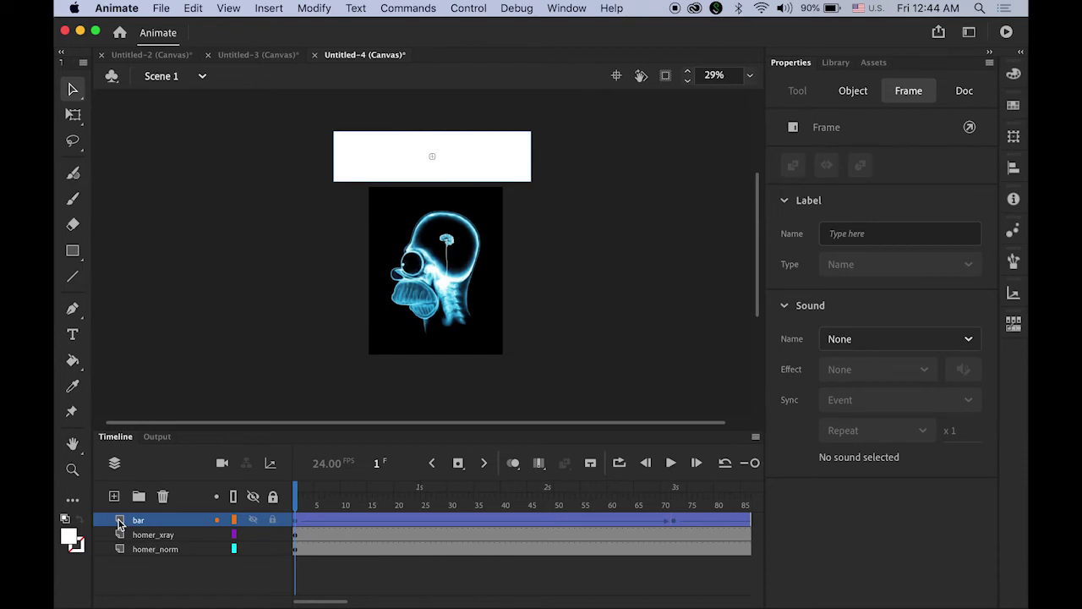
Step: Turn the bar layer into a mask over homer_xray and preview the reveal
right_click(120, 524)
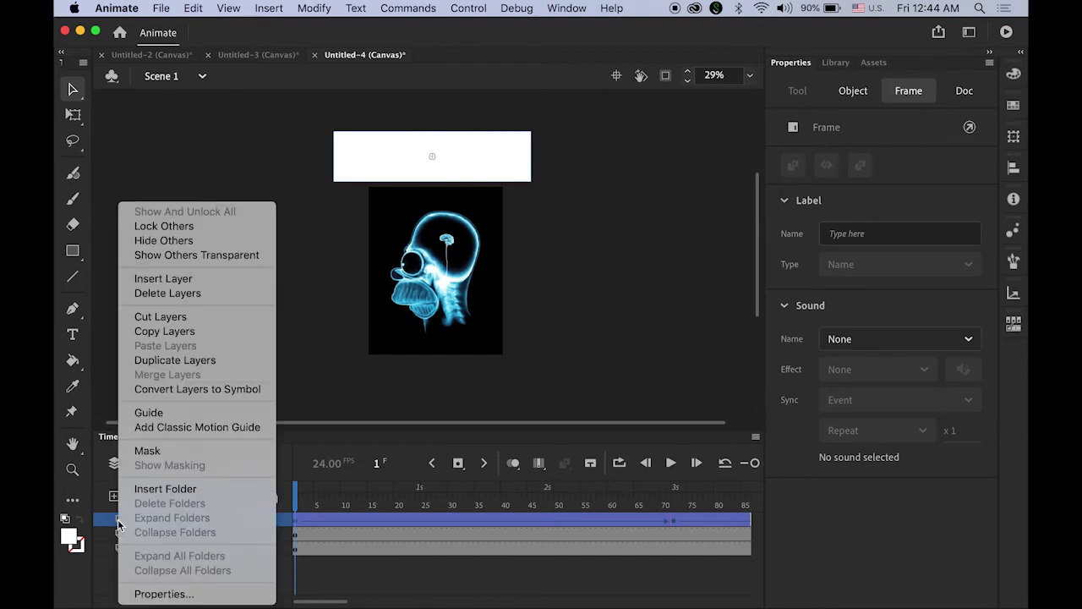
click(205, 452)
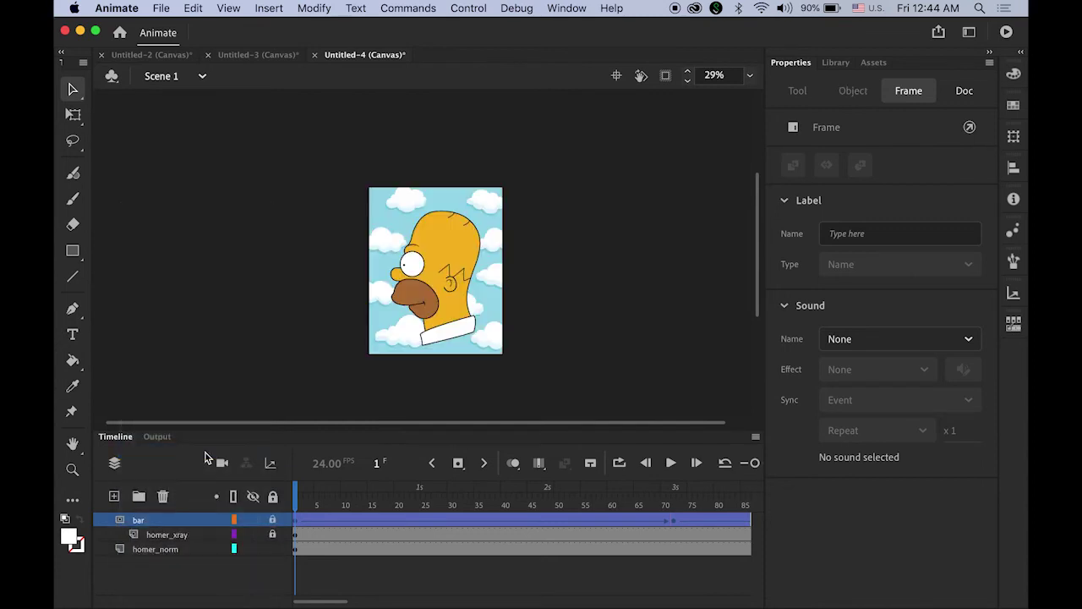
click(672, 463)
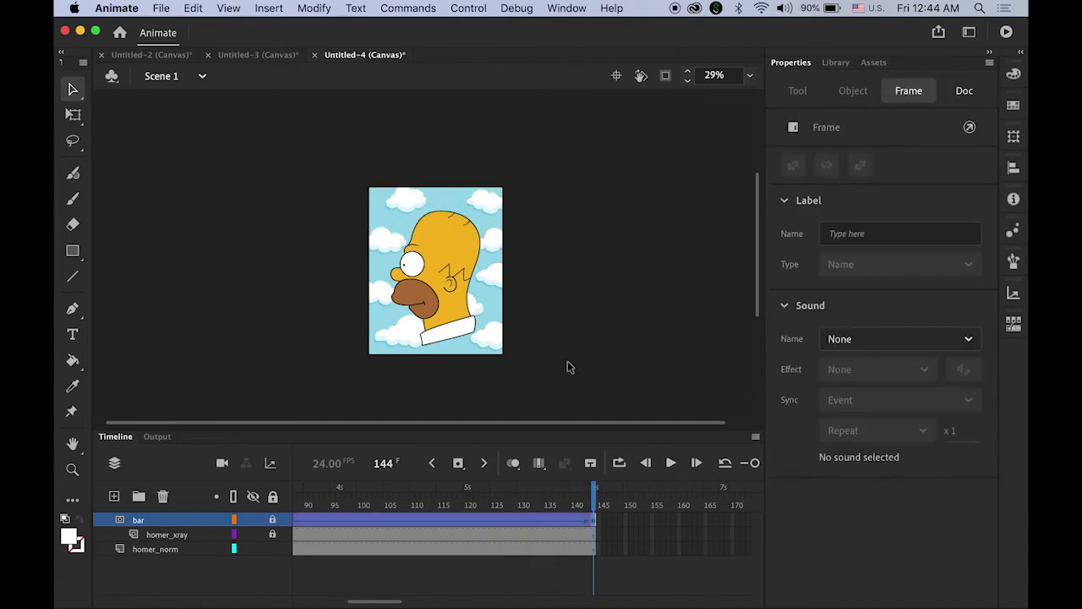
Step: Test the Homer reveal movie in the browser, then go to the Untitled-3 document
click(460, 7)
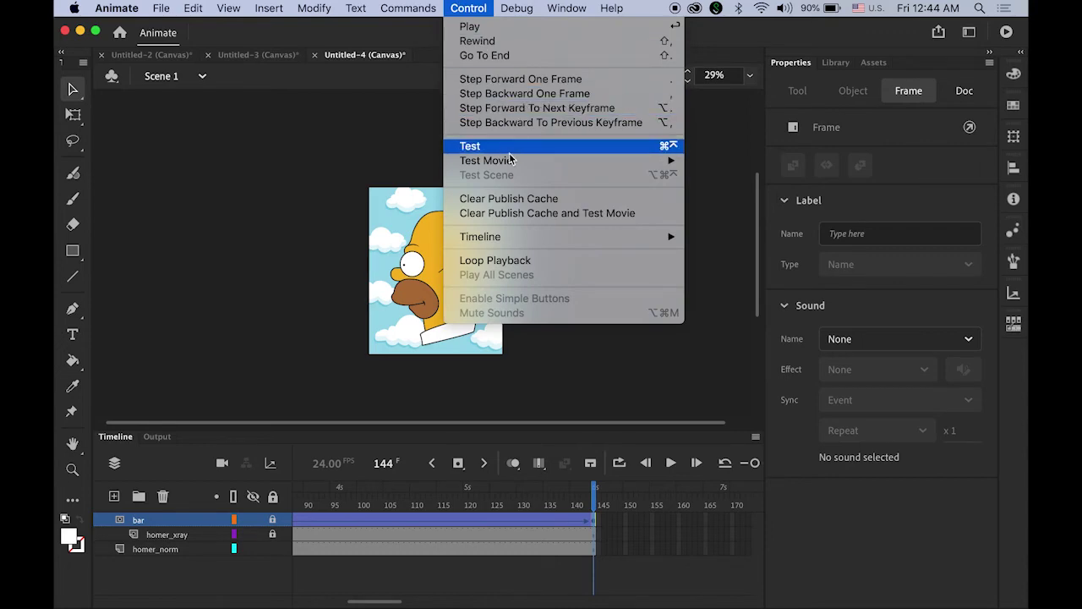
mouse_move(543, 159)
click(742, 174)
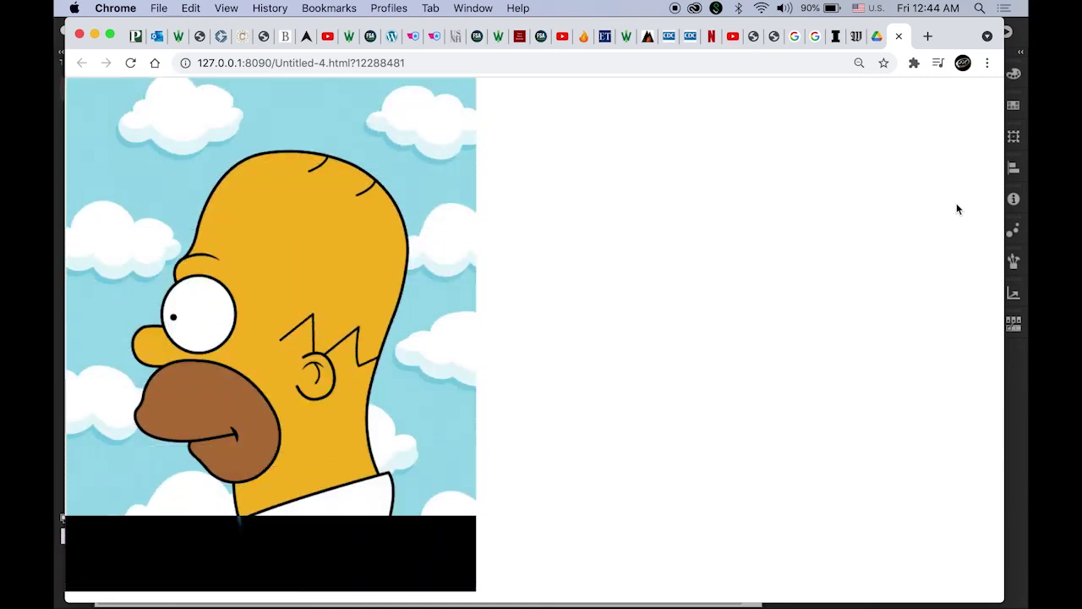
click(1013, 423)
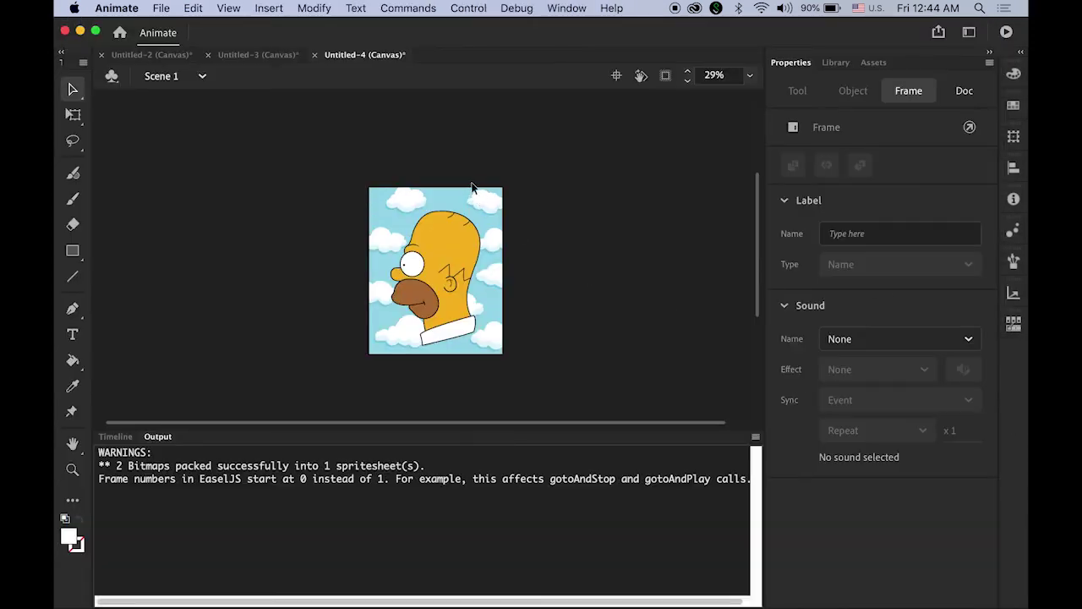
click(262, 62)
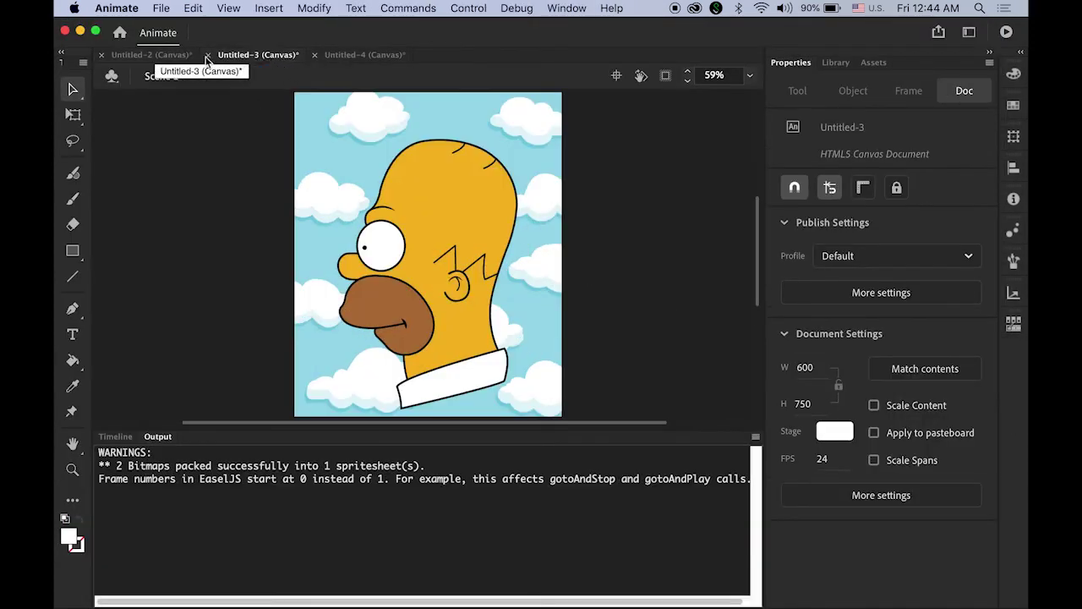
Step: Switch to Untitled-2 and scrub its car reveal timeline through to frame 46
click(153, 57)
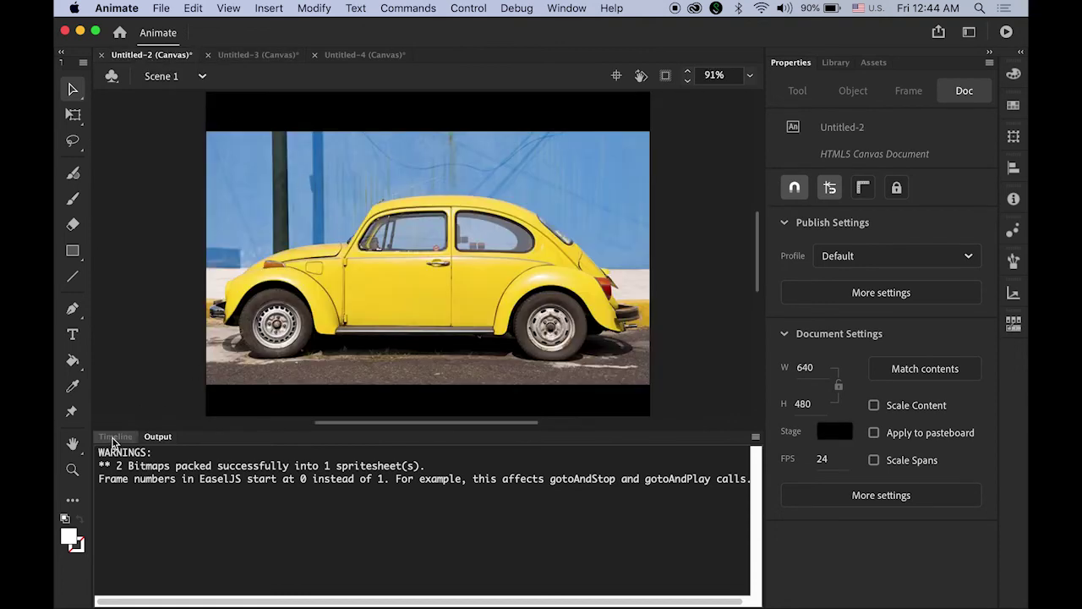
click(115, 438)
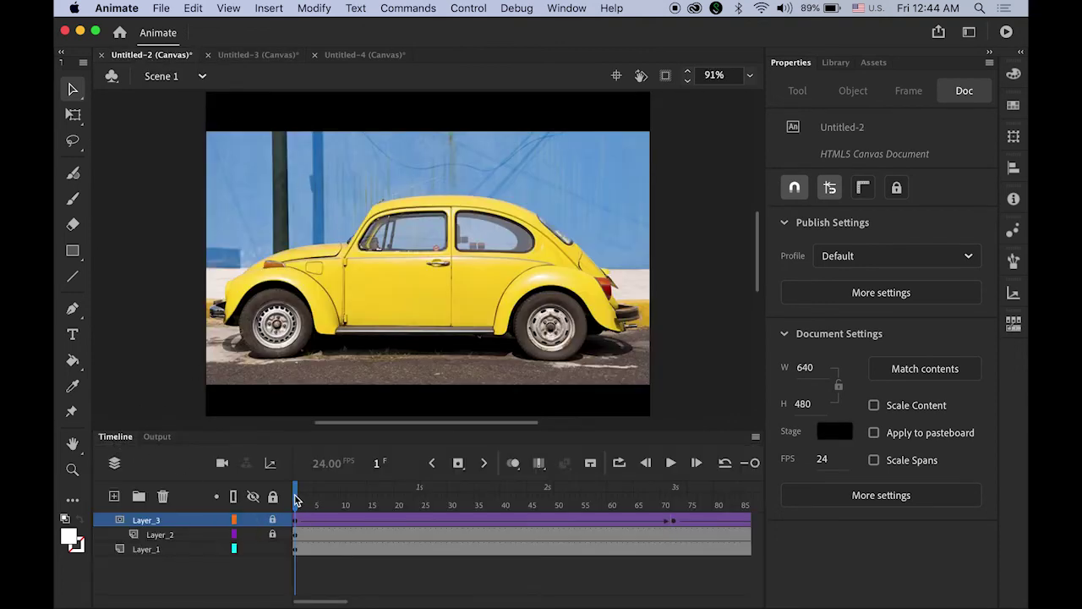
drag(301, 499, 472, 520)
click(605, 520)
click(408, 517)
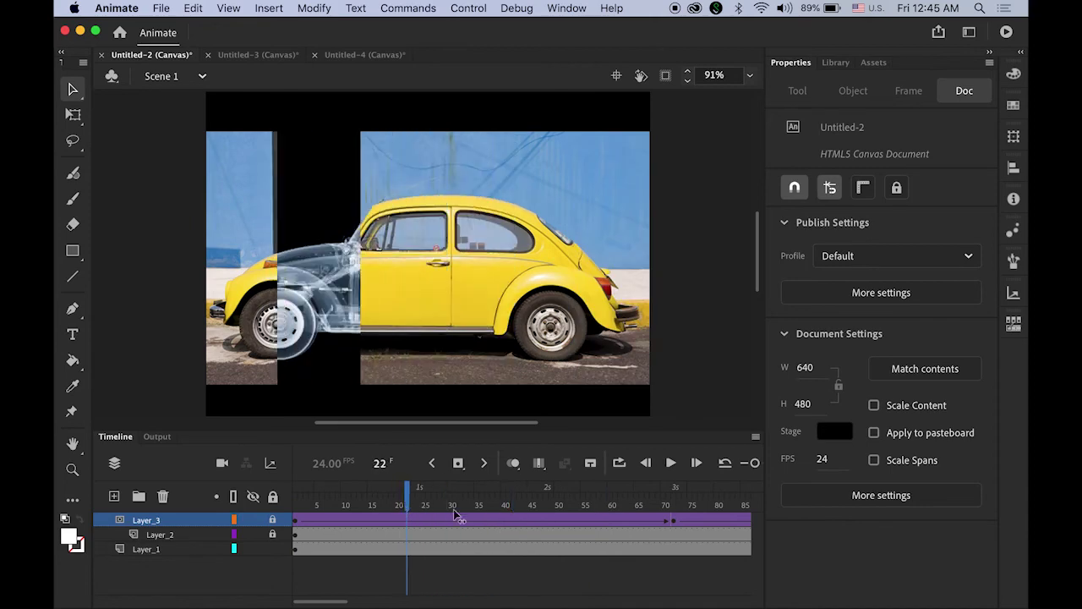
click(641, 534)
click(534, 537)
mouse_move(479, 592)
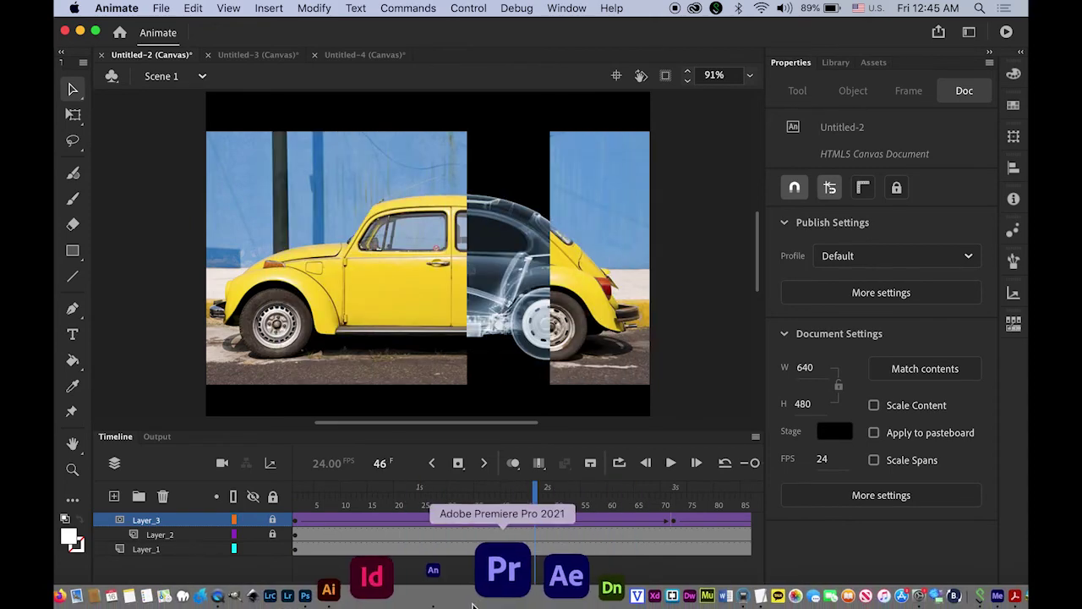
Step: In Photoshop's beatle.psd, zoom to 200% and toggle Layer 0 to compare X-ray and normal car
click(411, 588)
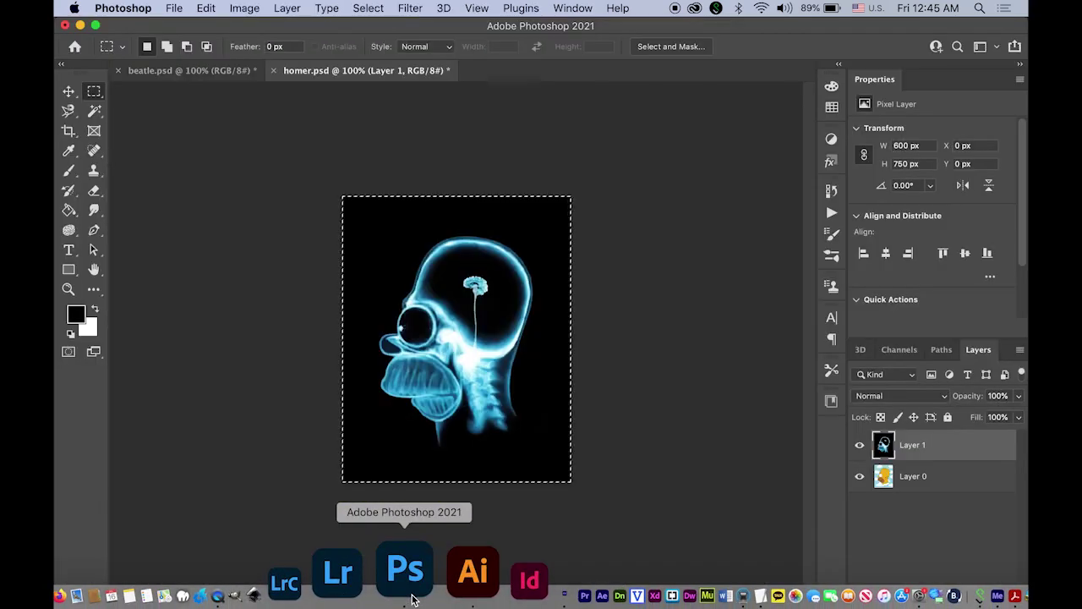
click(170, 71)
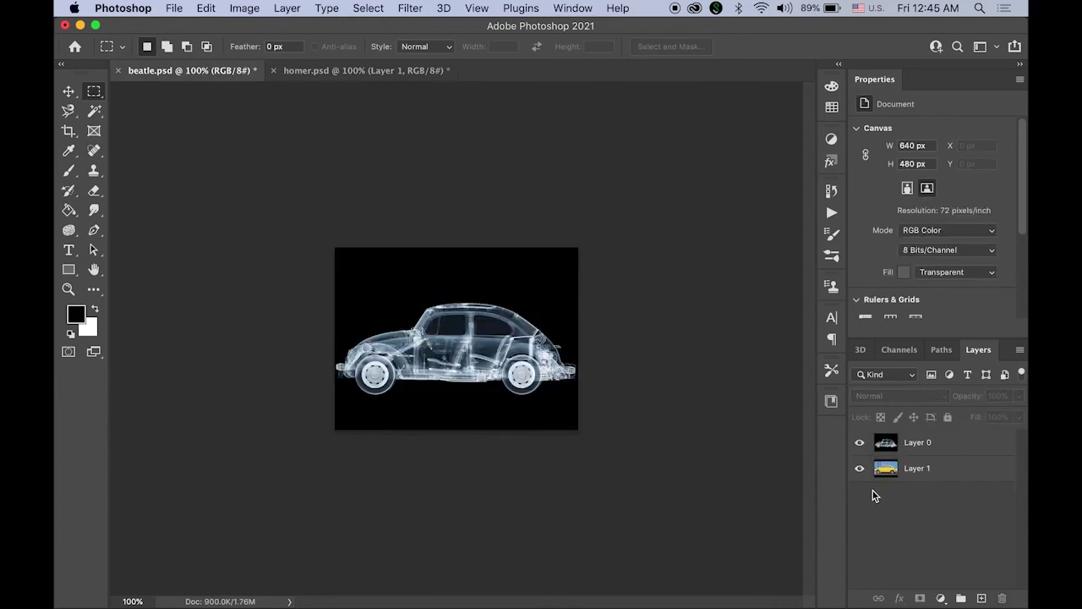
click(860, 443)
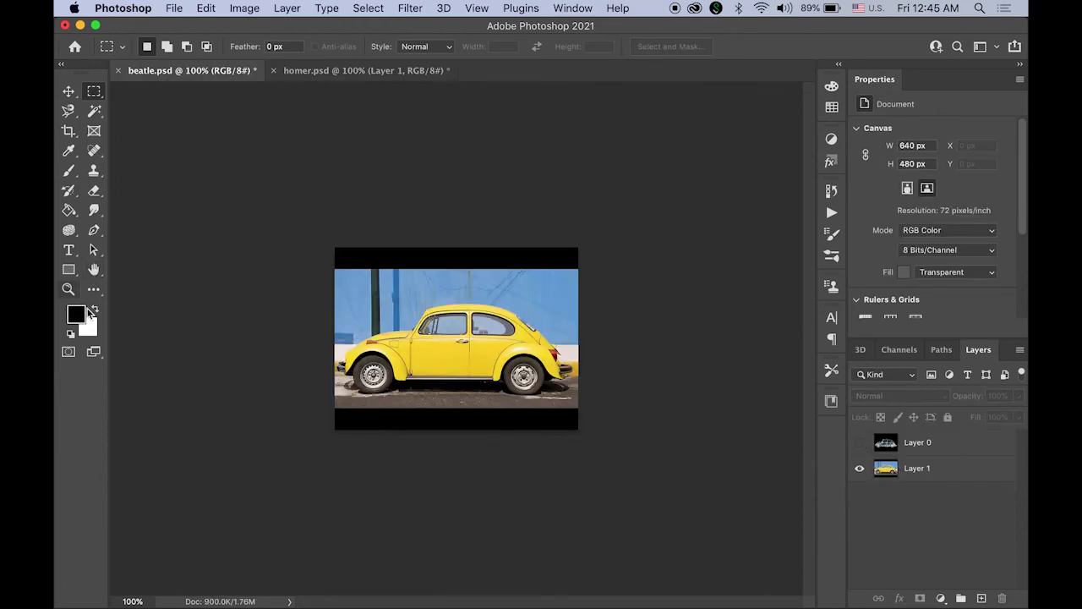
click(69, 288)
click(533, 347)
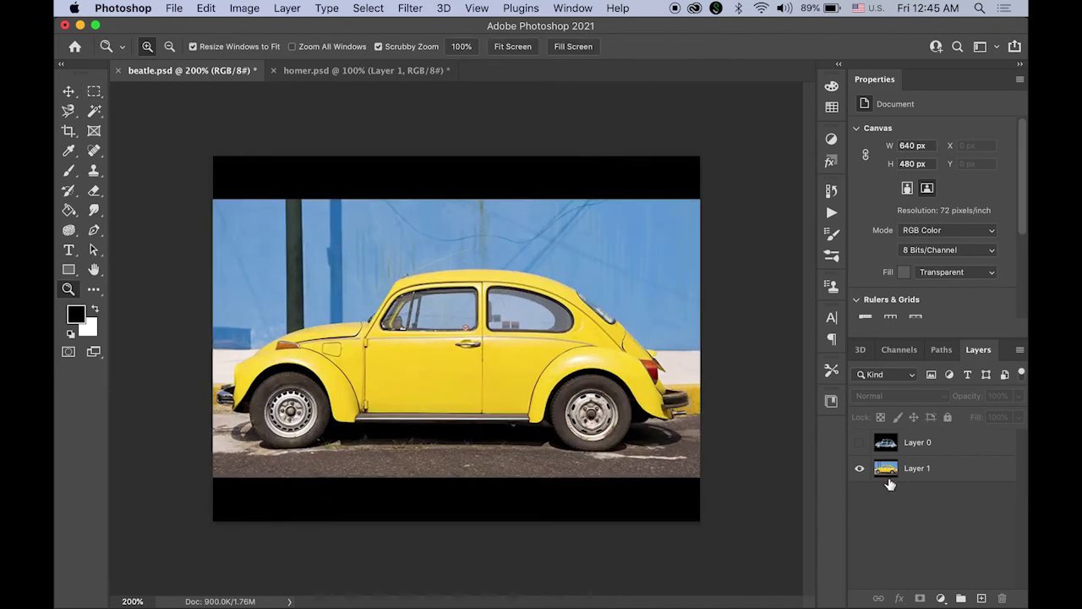
click(861, 443)
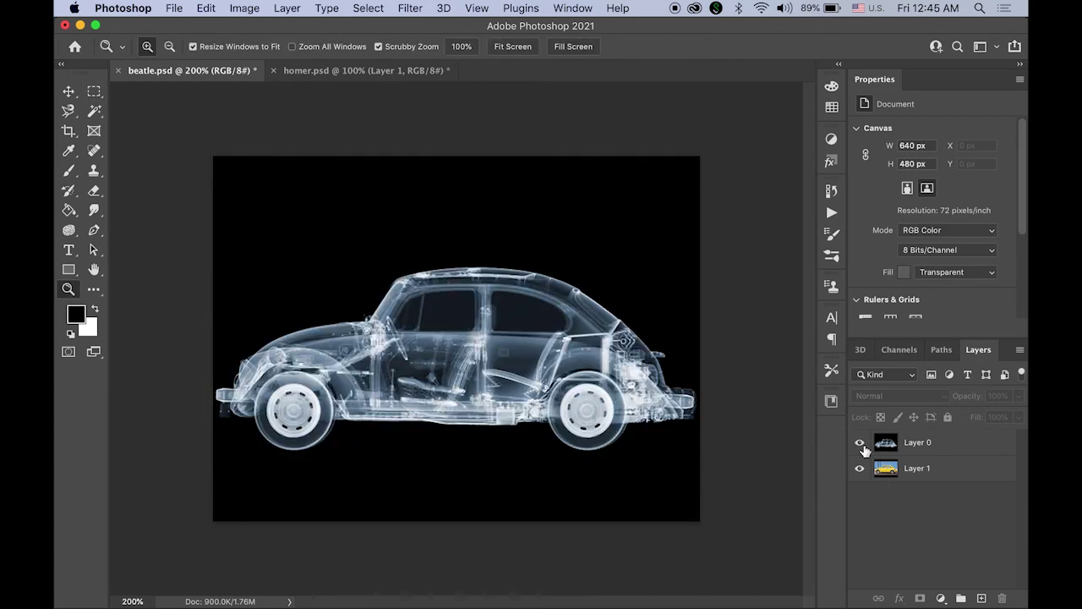
click(861, 443)
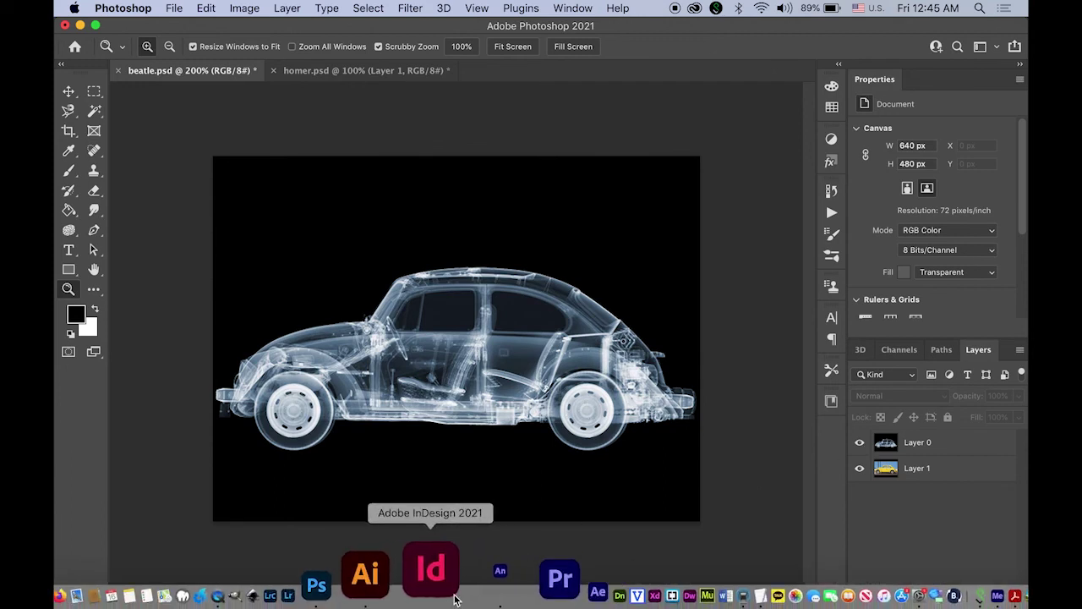
click(466, 592)
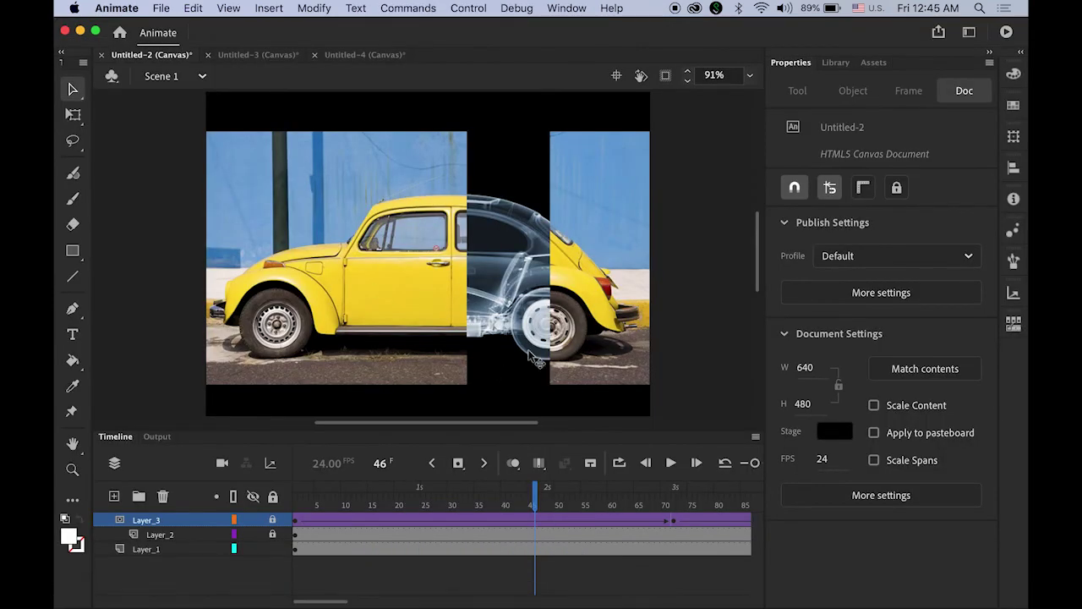
Step: Test the Untitled-2 movie in the browser with Cmd+Enter
key(super+Return)
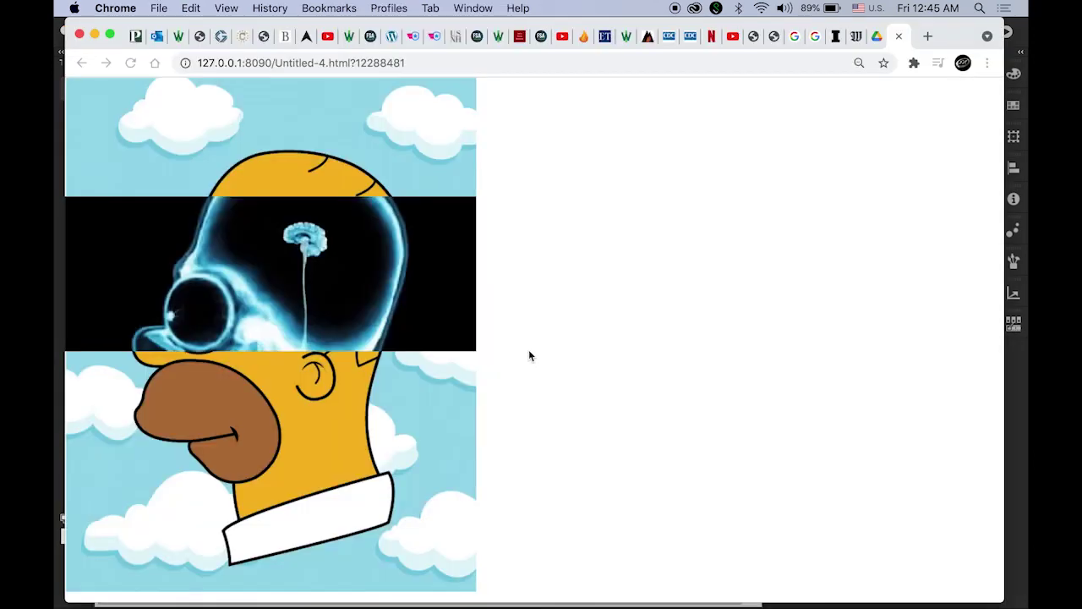